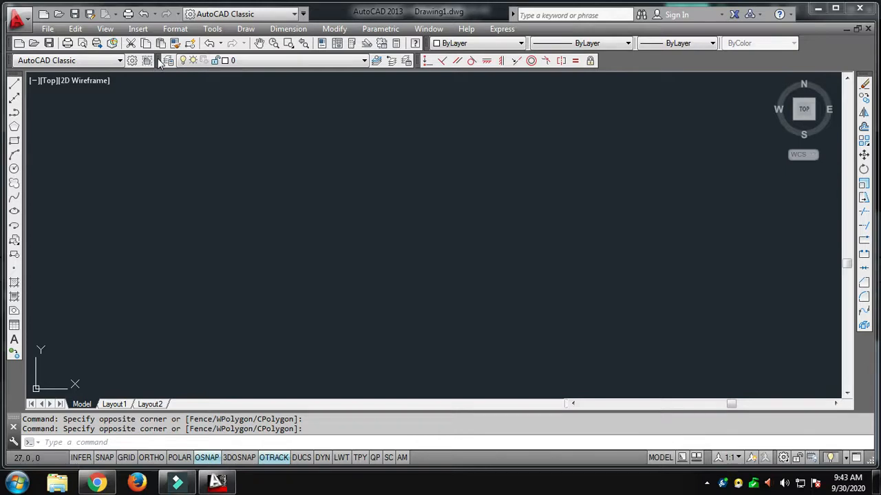
Step: Undock the Layers toolbar into the drawing area and dock it back in its original place
drag(162, 69, 180, 130)
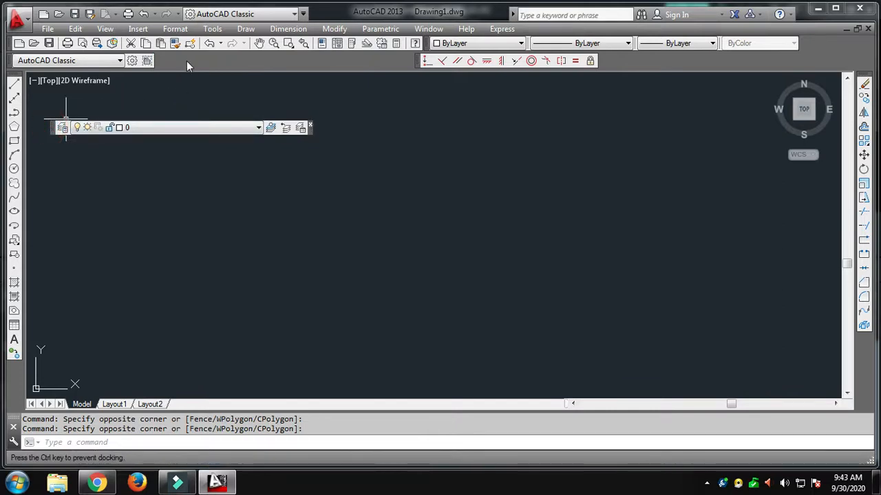
drag(187, 61, 187, 62)
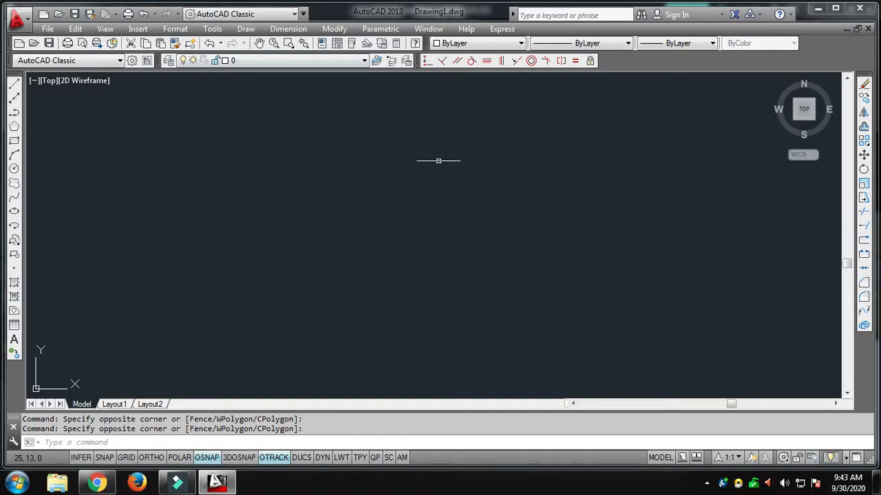
Step: Examine the list of available AutoCAD toolbars, including the Layers entry
right_click(621, 62)
click(616, 59)
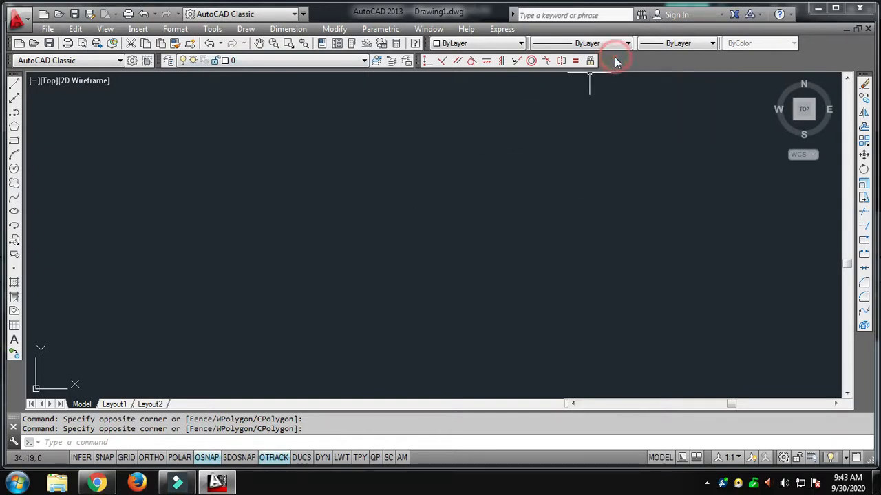
right_click(617, 61)
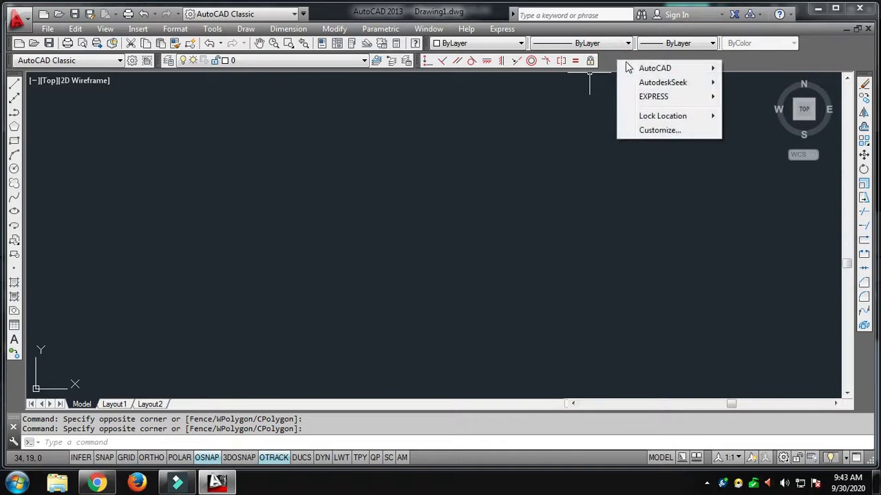
mouse_move(646, 69)
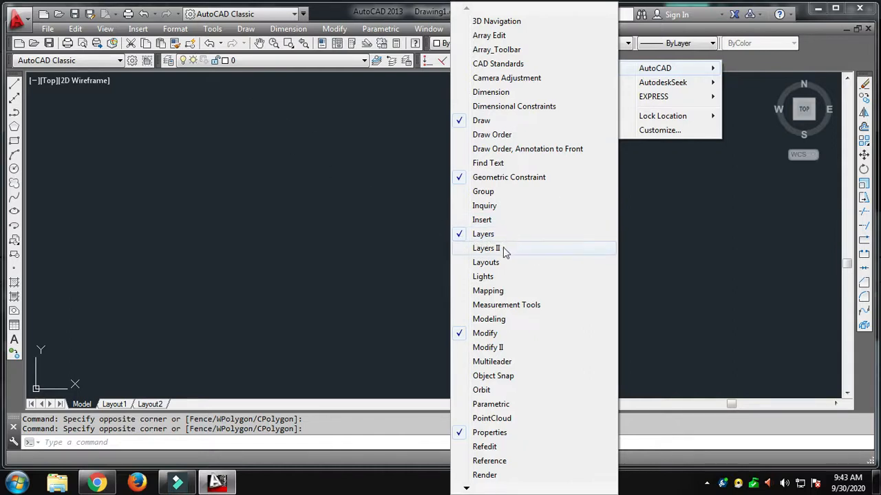
click(326, 218)
click(338, 222)
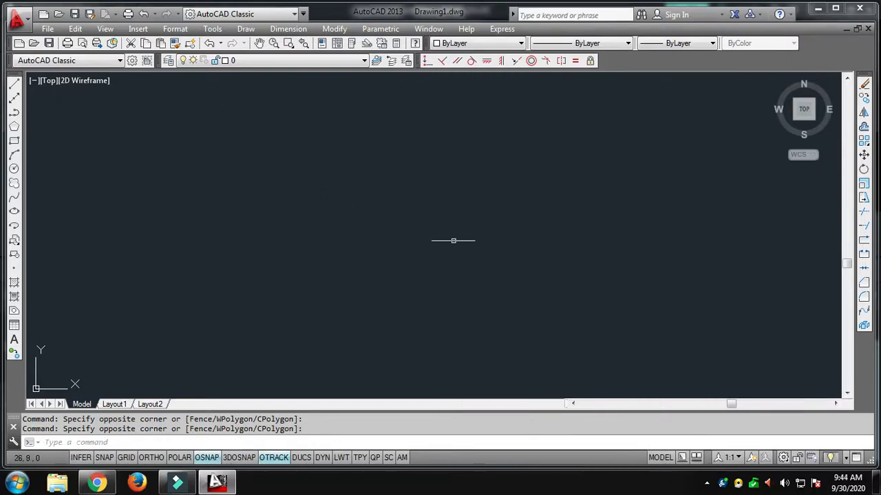
click(176, 30)
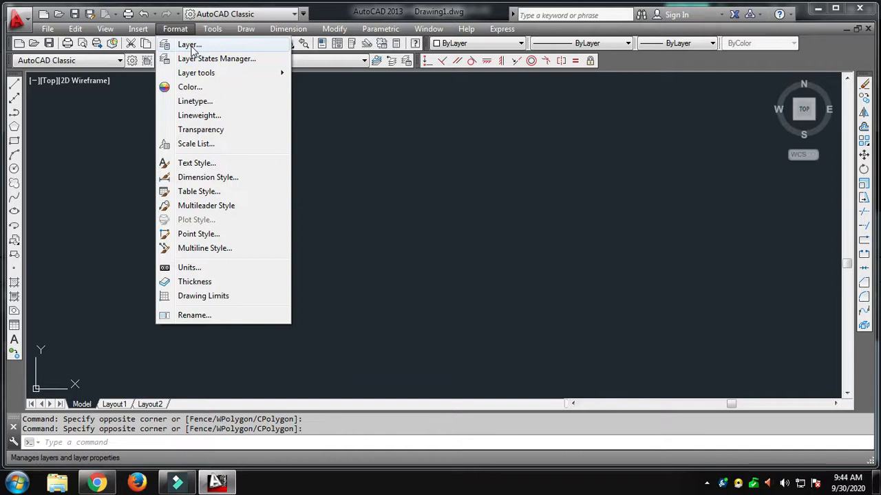
click(190, 45)
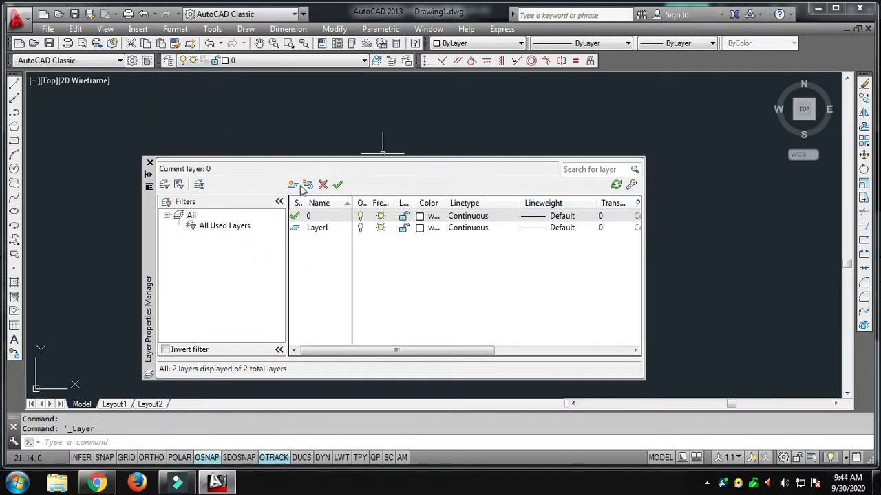
click(149, 163)
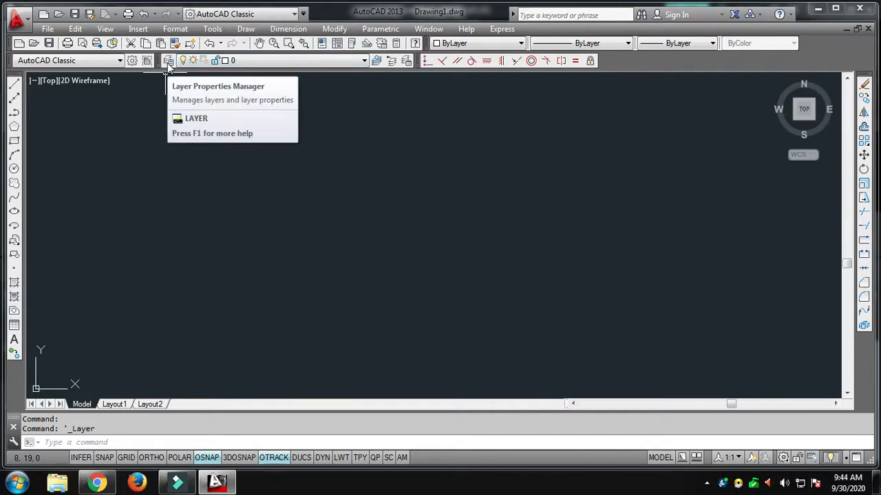
Step: Open the Layer Properties Manager and delete the layer Layer1
click(168, 62)
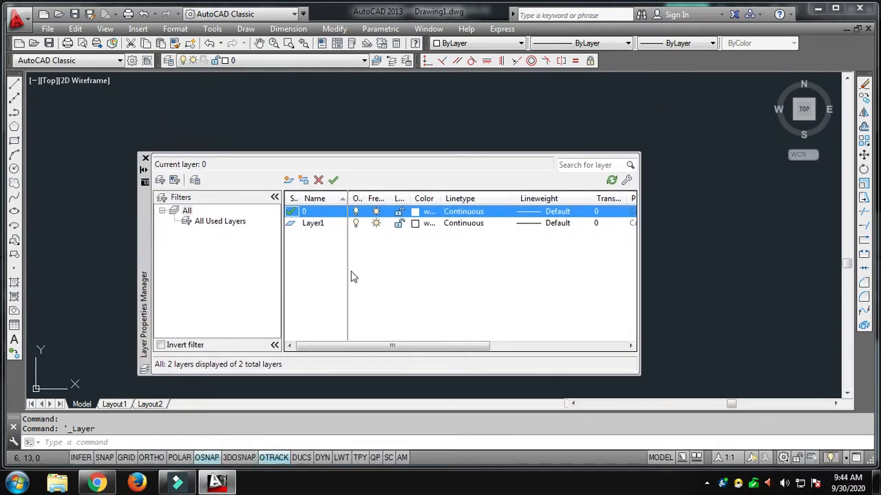
right_click(308, 227)
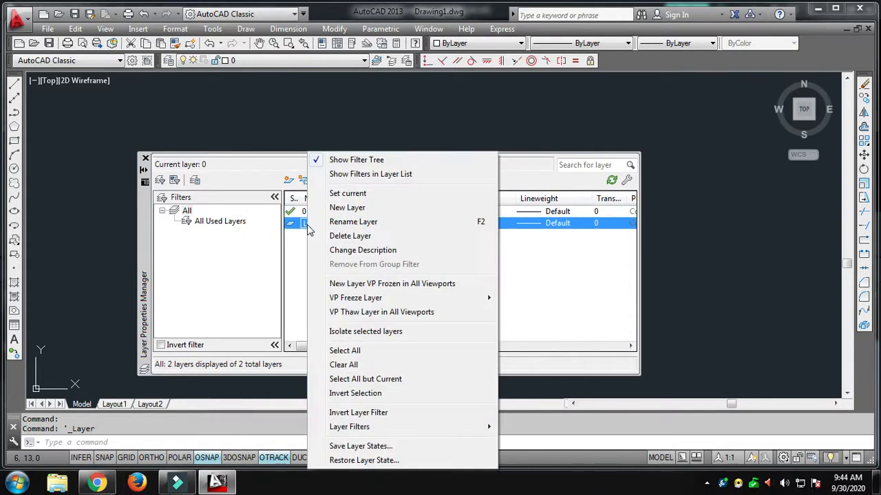
click(335, 236)
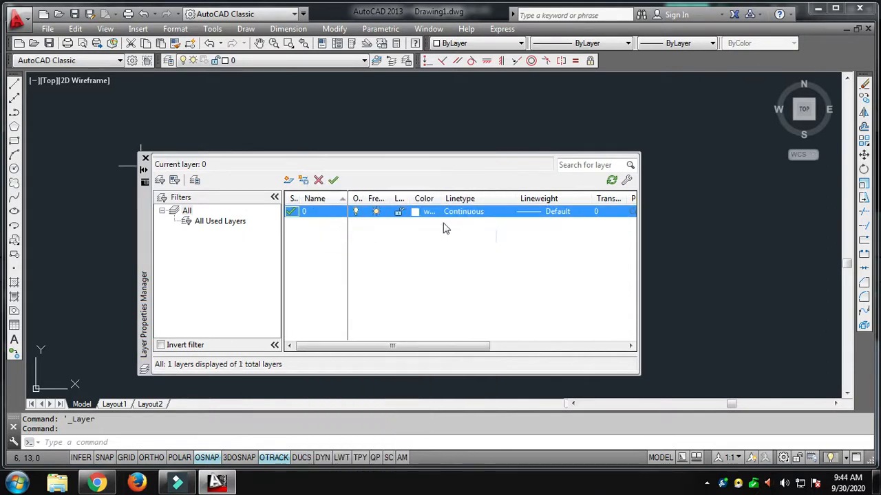
click(433, 264)
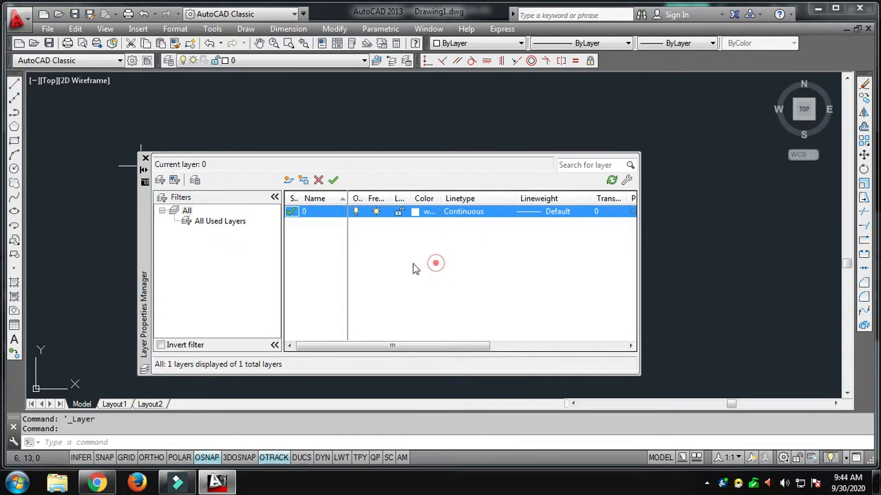
Step: Create a new layer named rectangle
click(288, 180)
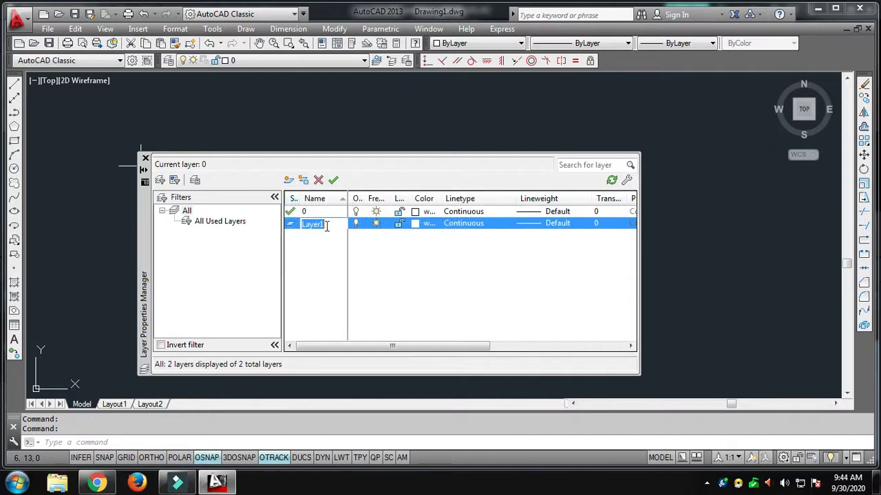
text(rectangle)
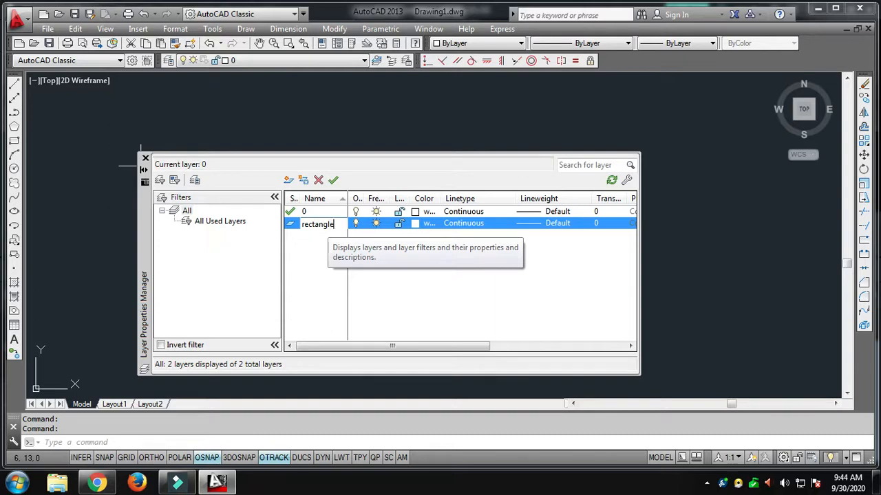
key(Return)
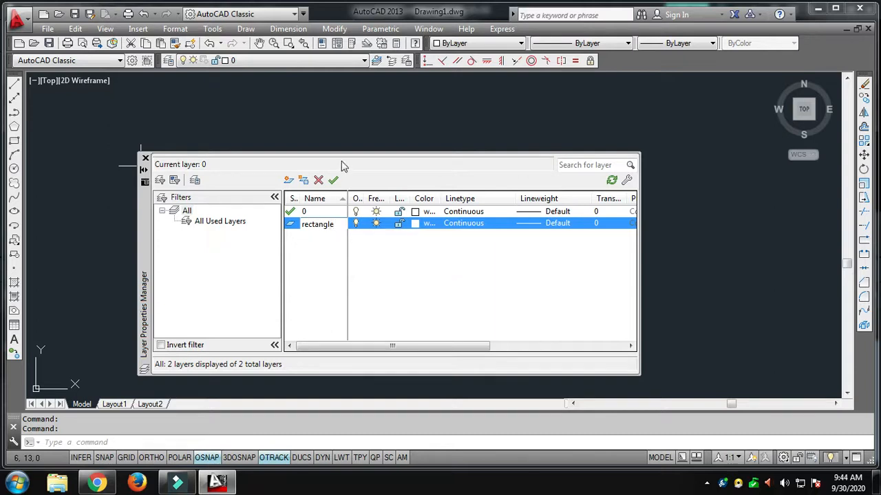
click(331, 265)
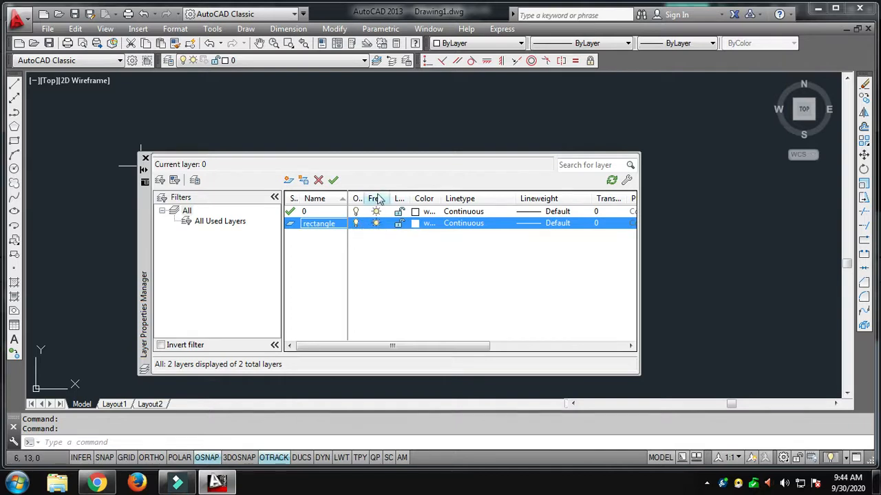
Step: Widen the On, Freeze and Lock columns of the layer list so their full headings can be read
drag(390, 198, 427, 198)
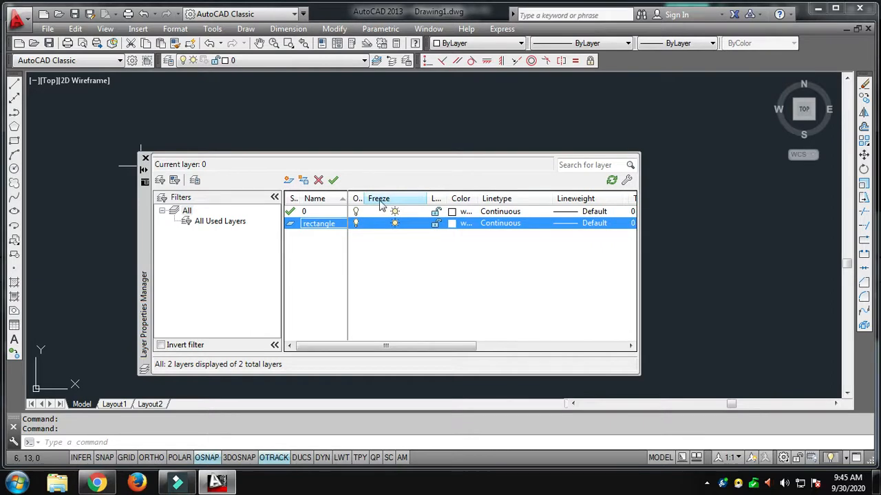
drag(364, 199, 384, 199)
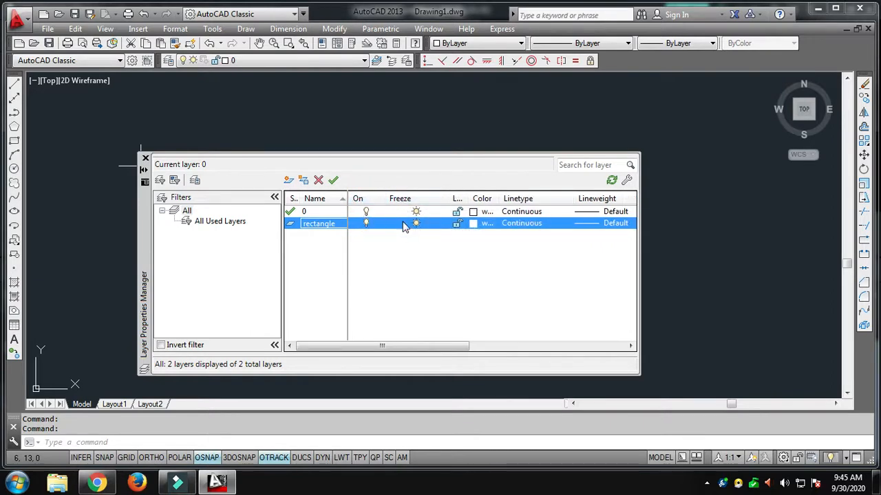
drag(468, 197, 427, 199)
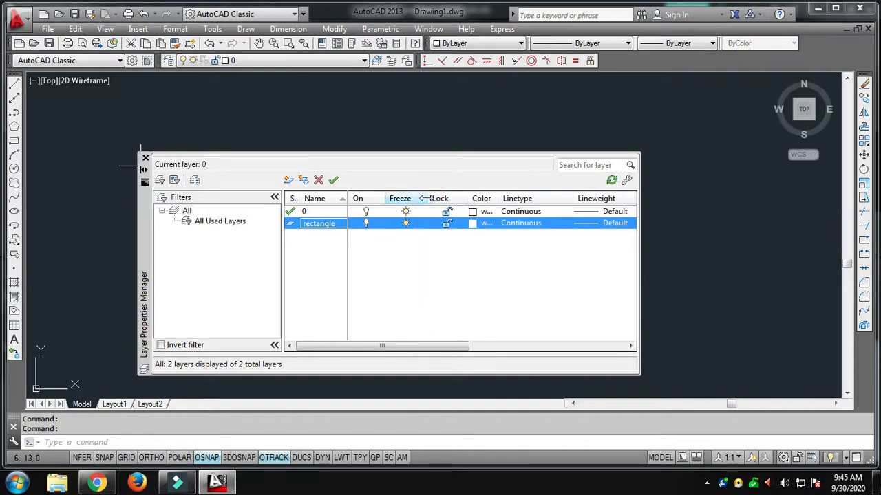
Step: Set the rectangle layer's color to red
click(474, 225)
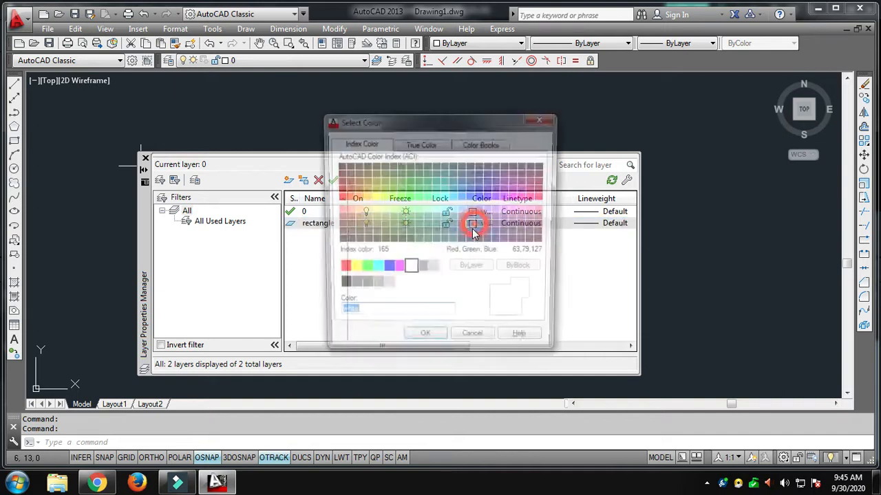
click(340, 270)
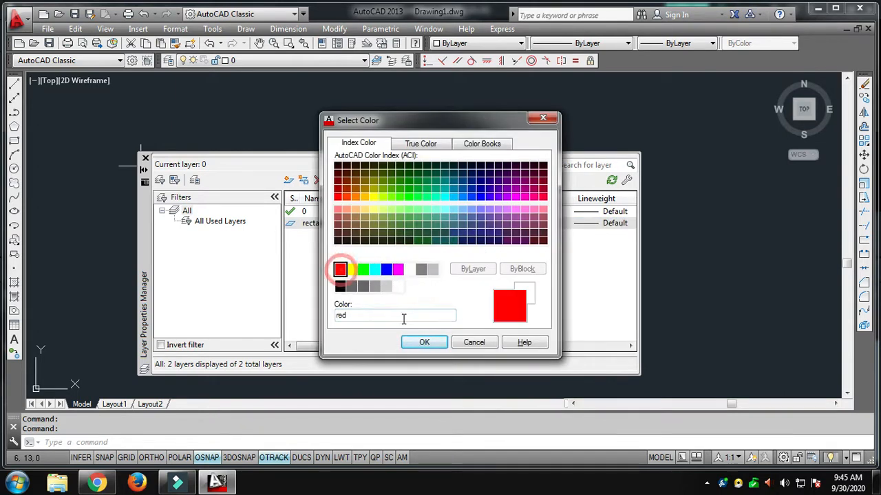
click(418, 342)
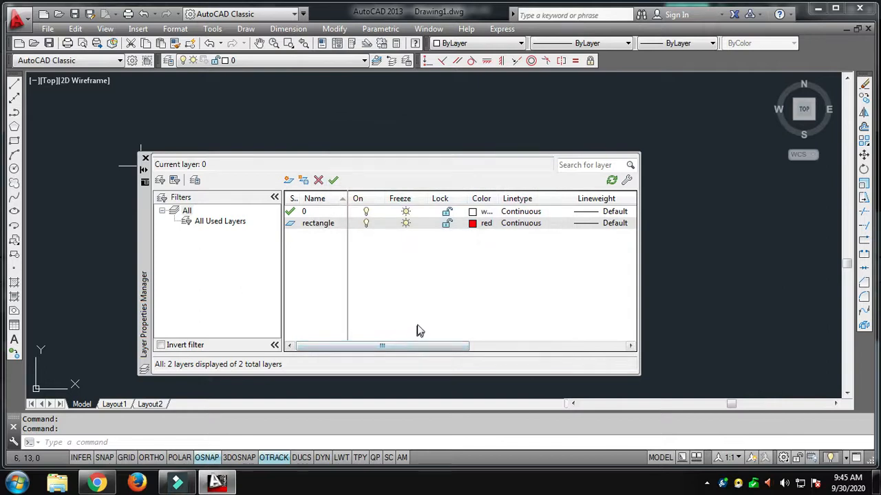
Step: Examine the loaded linetypes and the available lineweights for the rectangle layer, leaving both dialogs without a change
click(520, 225)
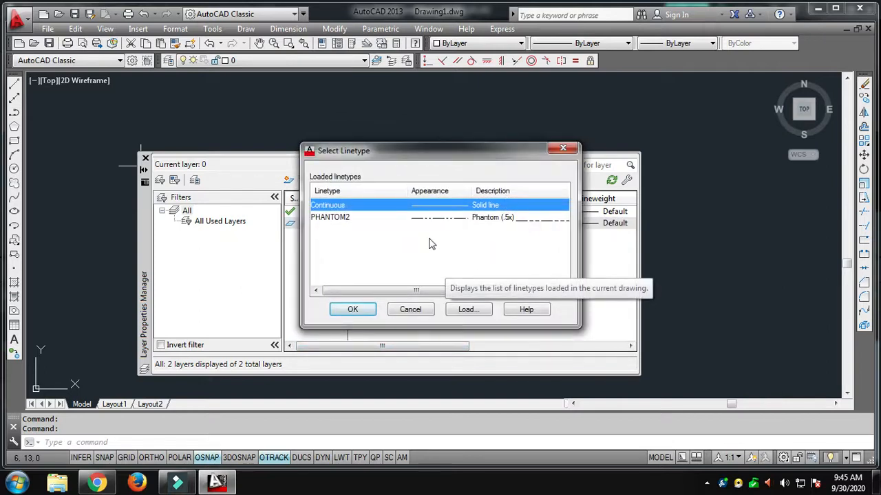
click(410, 309)
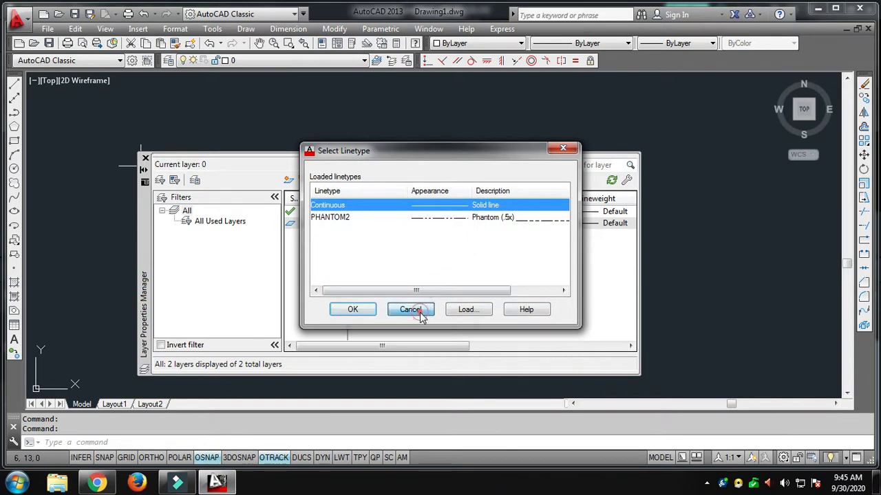
click(609, 199)
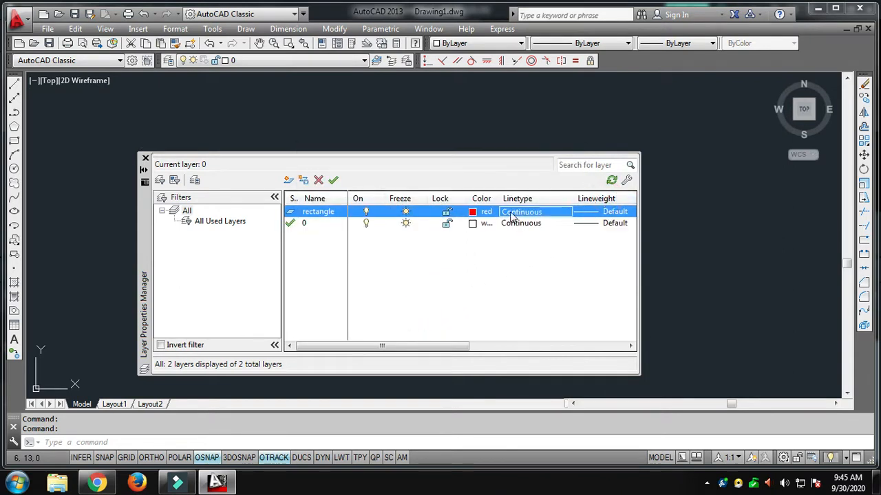
click(590, 212)
scroll(452, 234, down, 5)
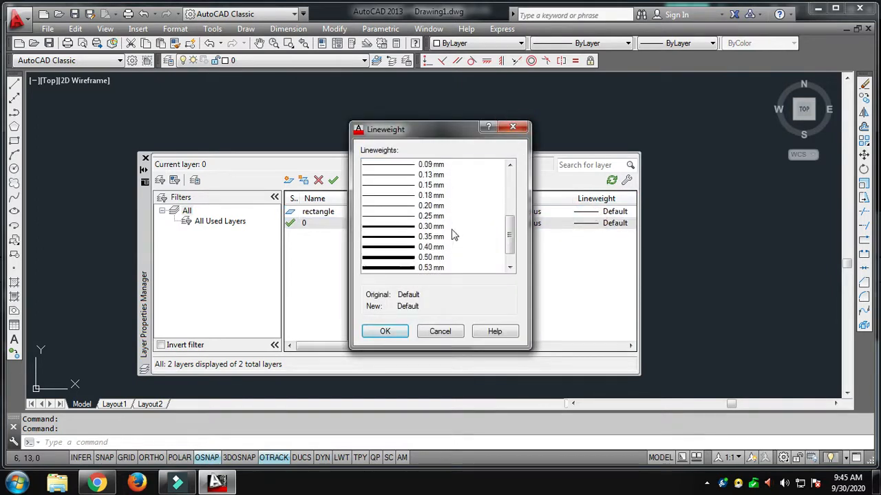
scroll(452, 227, up, 2)
scroll(471, 181, up, 3)
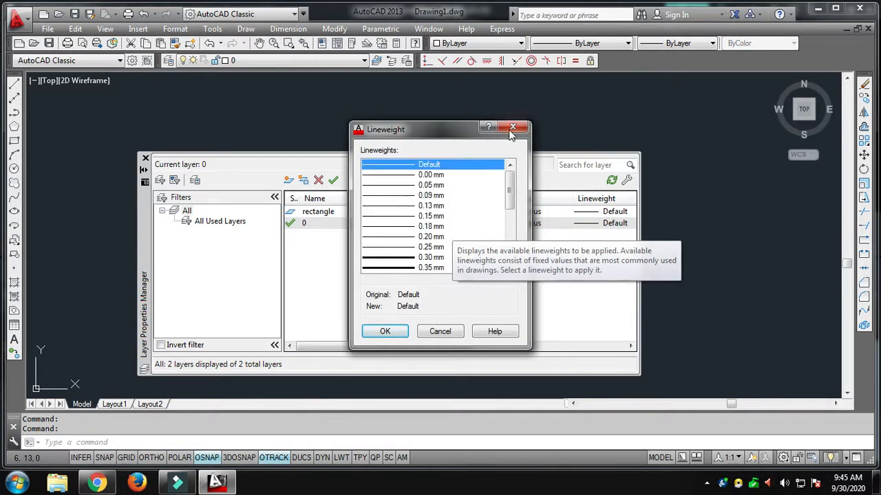
click(440, 330)
Step: Make the rectangle layer the current layer
double_click(315, 213)
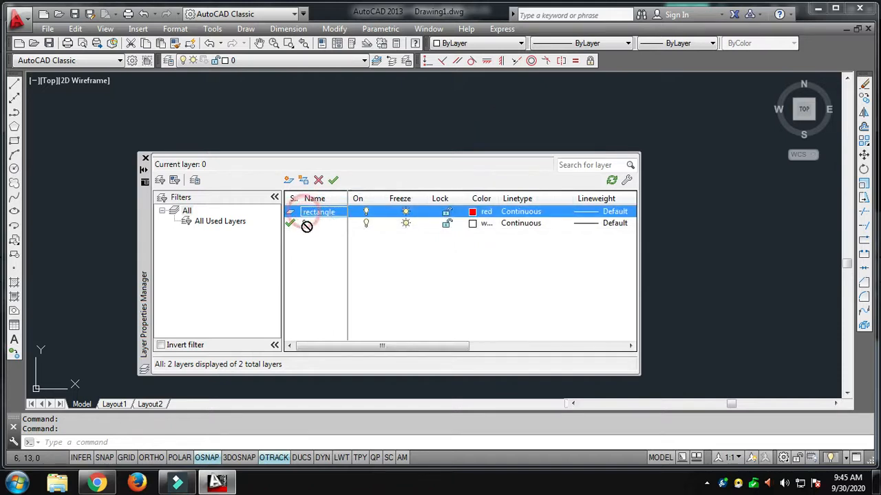
click(334, 180)
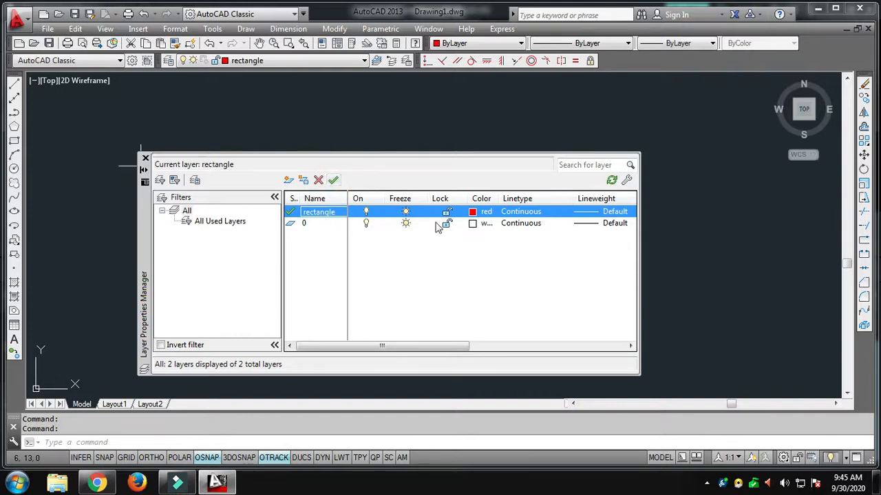
Step: Create a new layer named circle and set its color to green
click(288, 180)
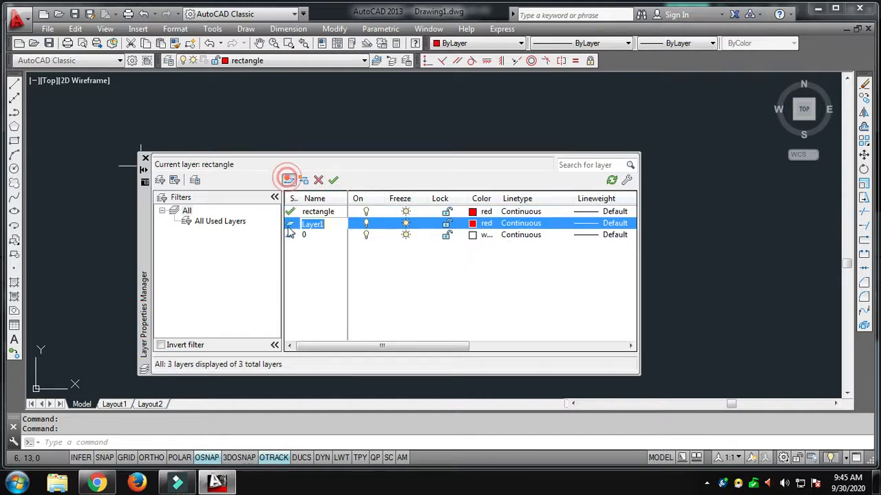
text(circle)
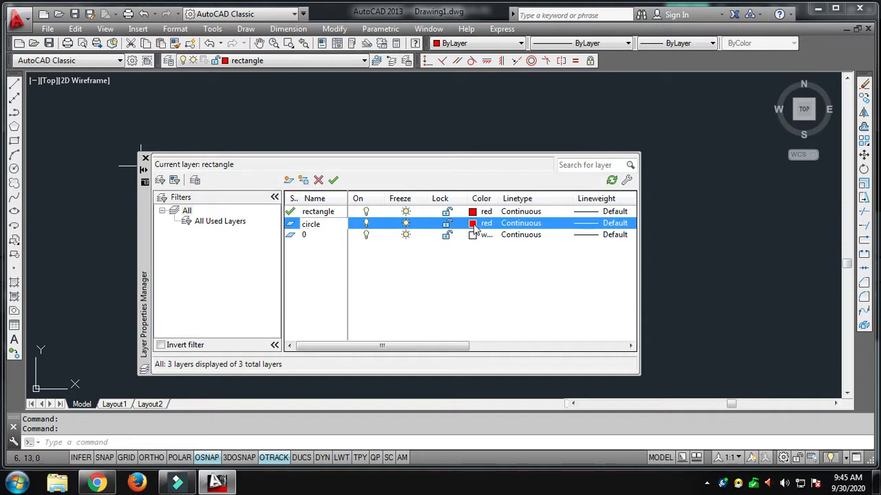
click(475, 229)
click(363, 269)
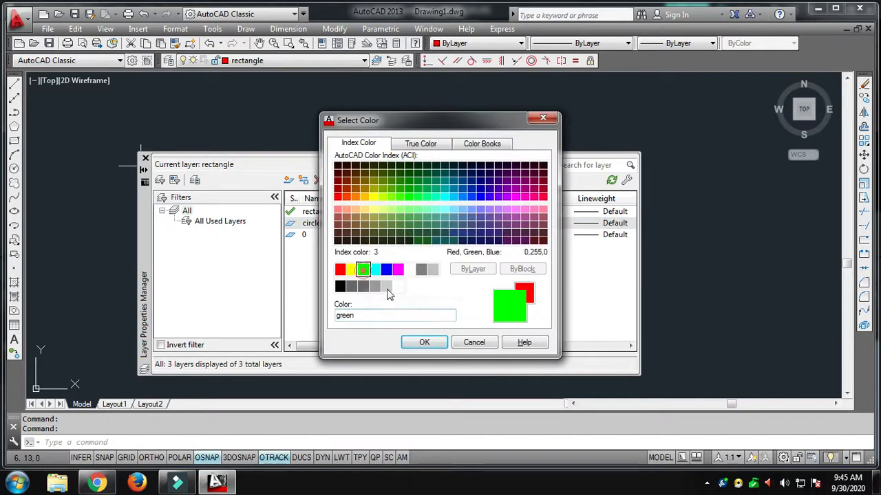
click(424, 342)
Step: Create a new layer named arc and set its color to blue
click(289, 180)
text(arc)
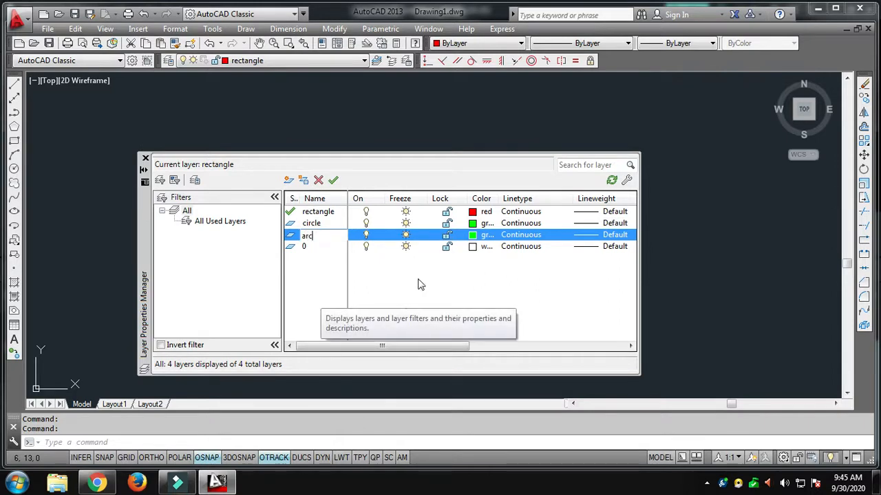
click(475, 236)
click(386, 269)
click(424, 342)
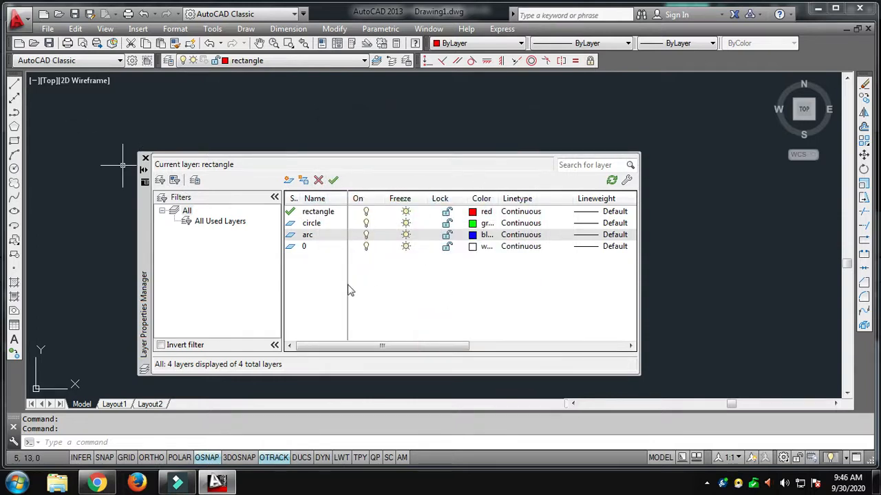
Step: Make the circle layer the current layer and close the Layer Properties Manager
click(320, 223)
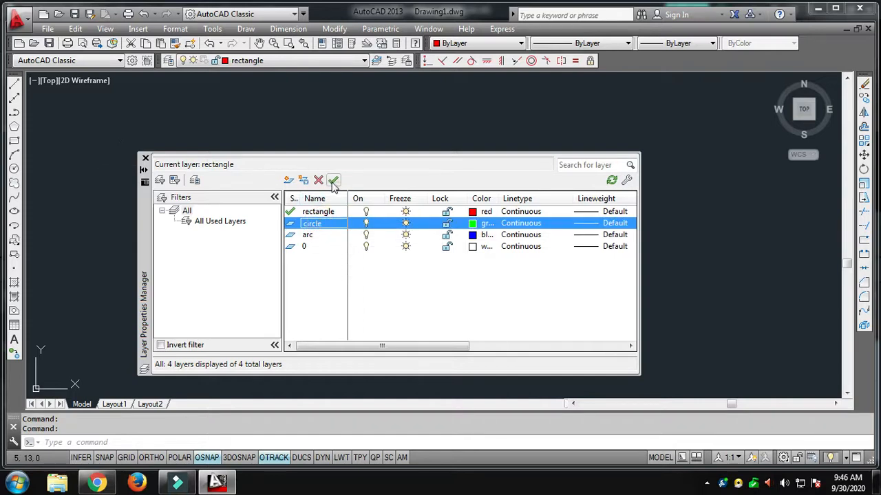
click(333, 182)
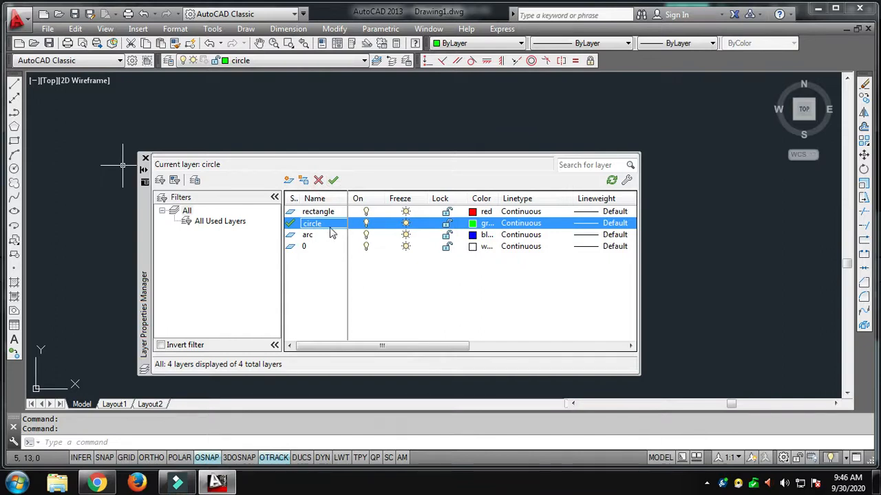
click(146, 158)
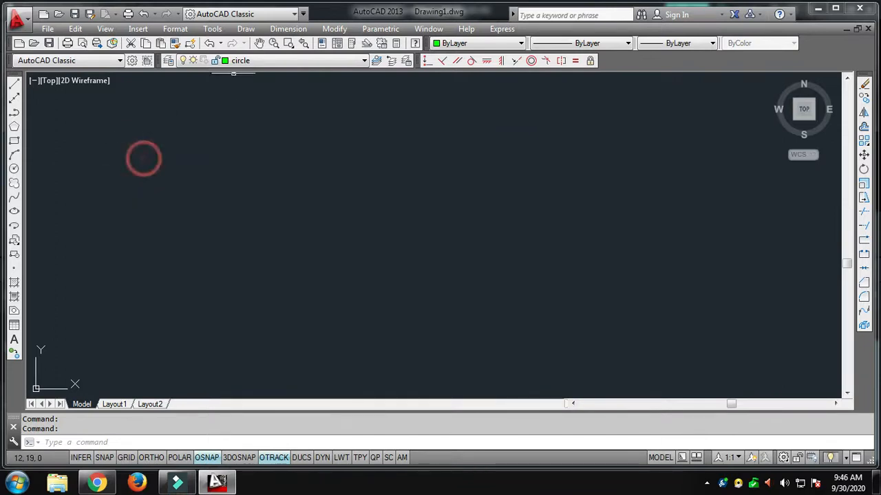
click(246, 62)
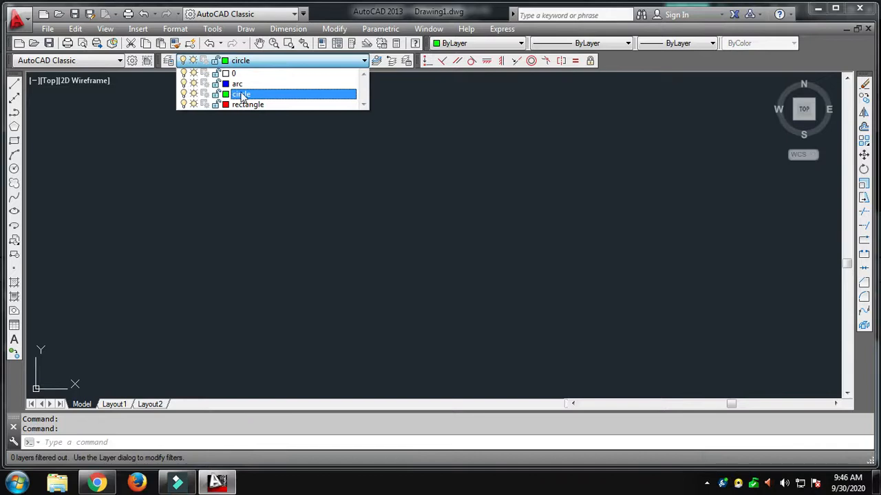
click(245, 93)
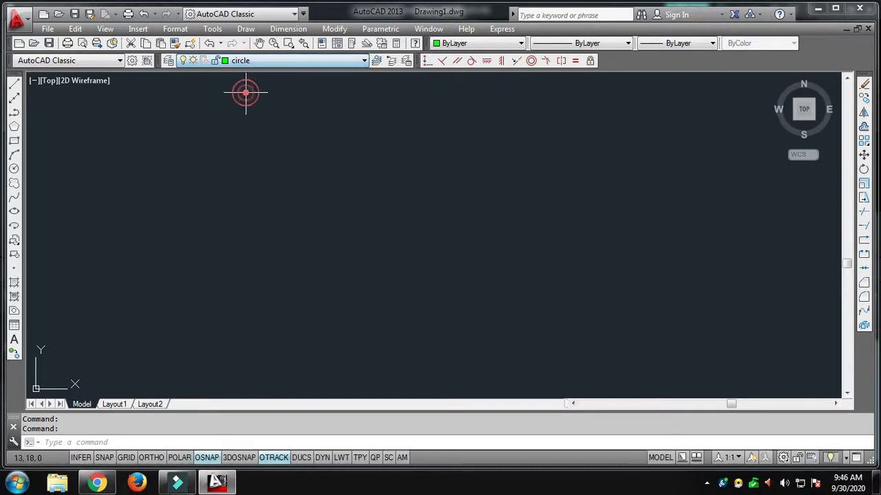
Step: Draw a green circle on the circle layer, centred at about 10,12 in the drawing area
click(14, 169)
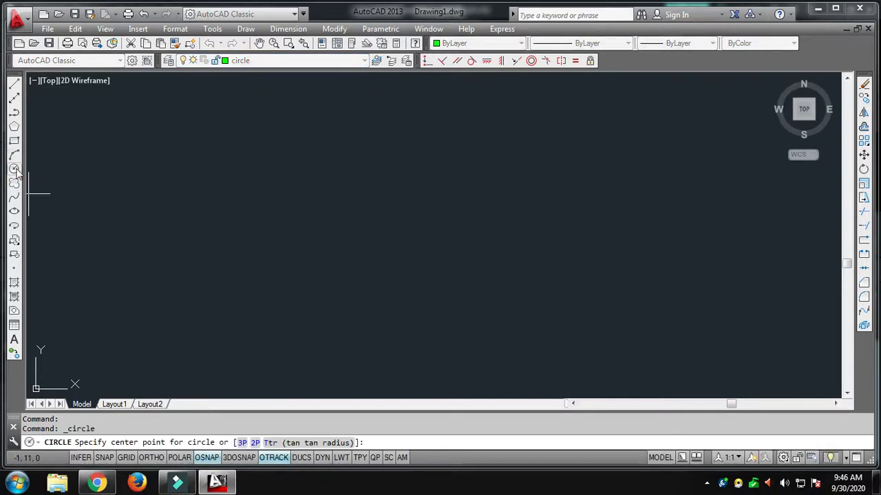
click(199, 192)
click(235, 237)
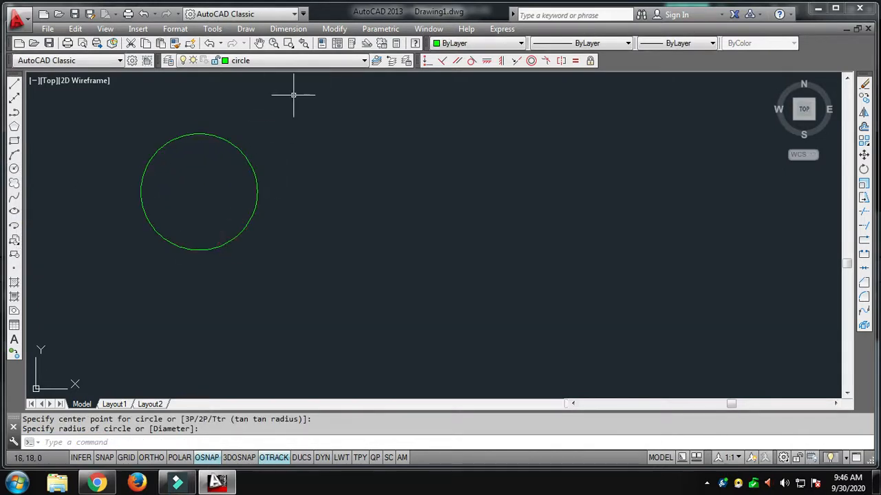
key(Escape)
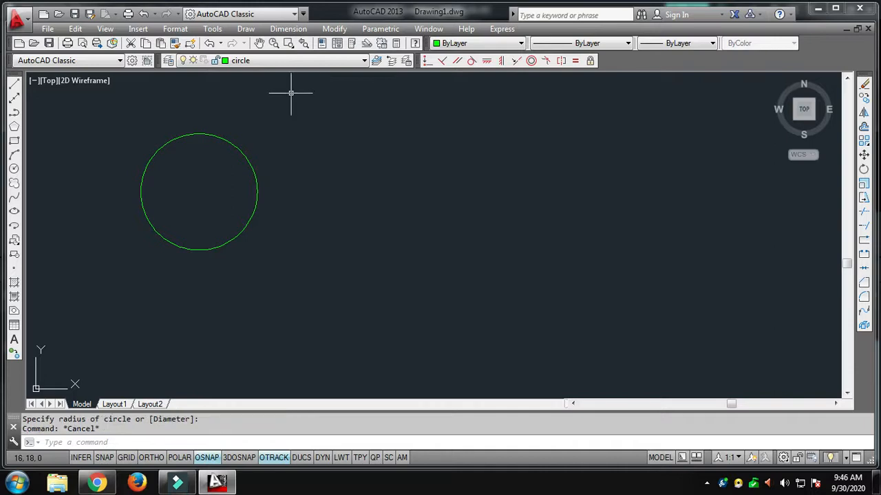
click(279, 61)
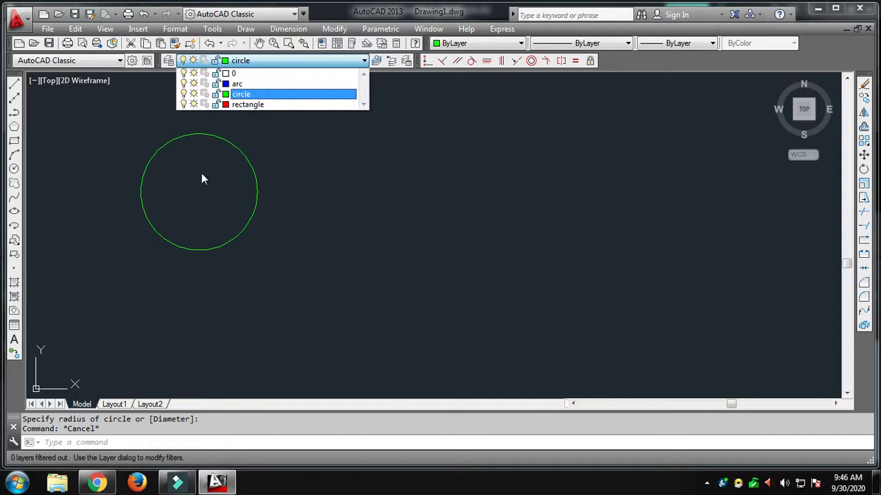
click(332, 197)
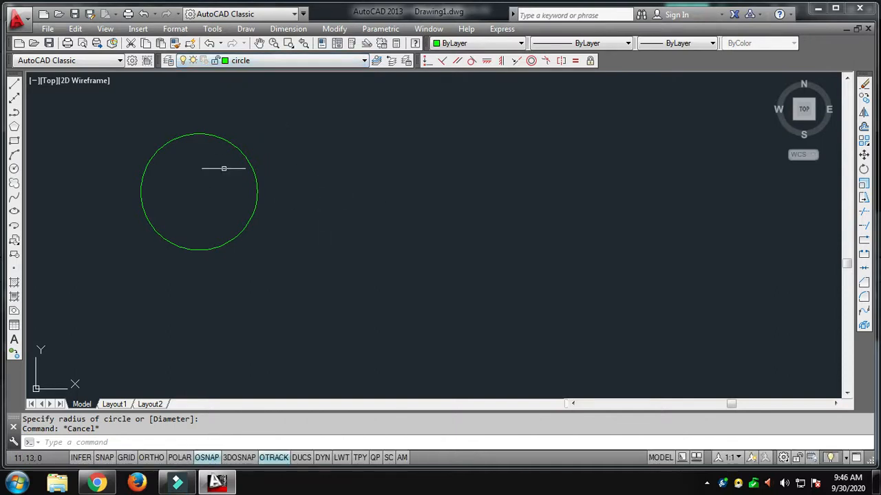
click(13, 140)
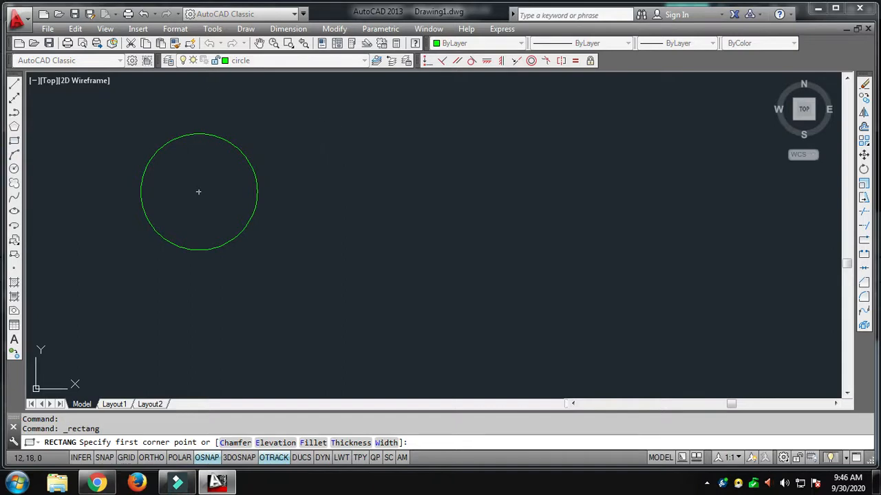
click(309, 142)
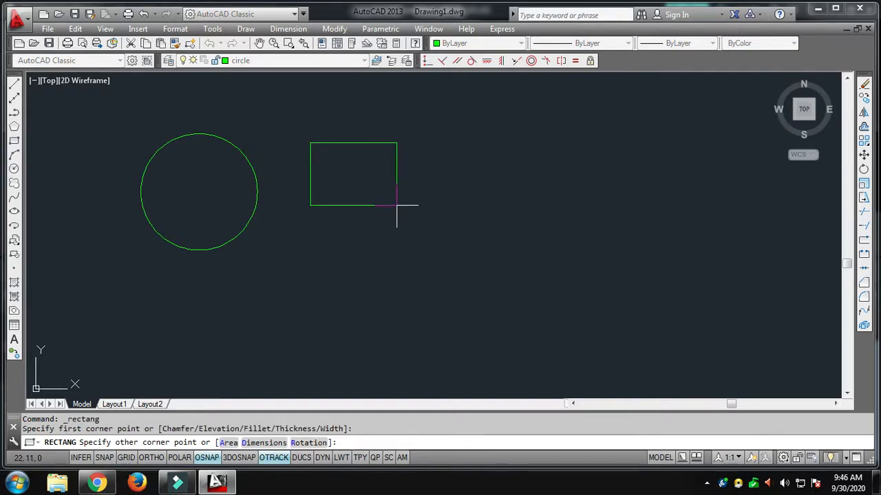
key(Escape)
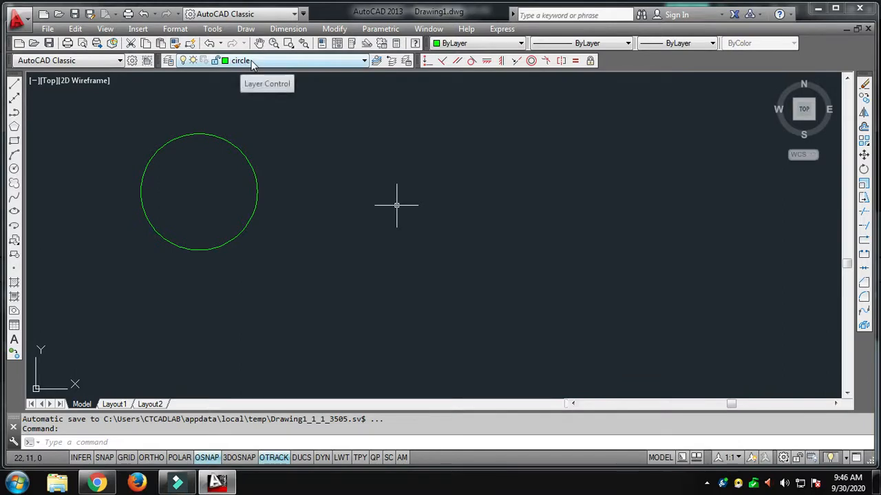
Step: Make the rectangle layer current and draw a rectangle beside the circle, starting at its upper-left corner at about 21,15
click(251, 60)
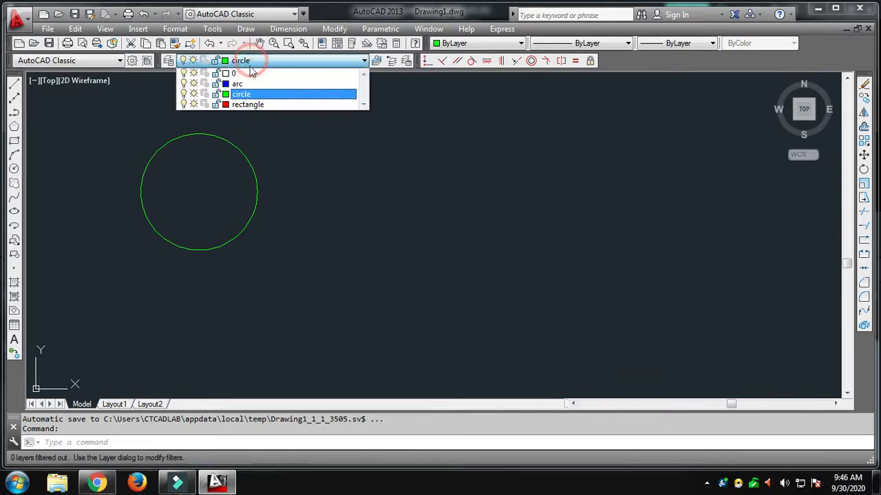
click(248, 103)
click(14, 140)
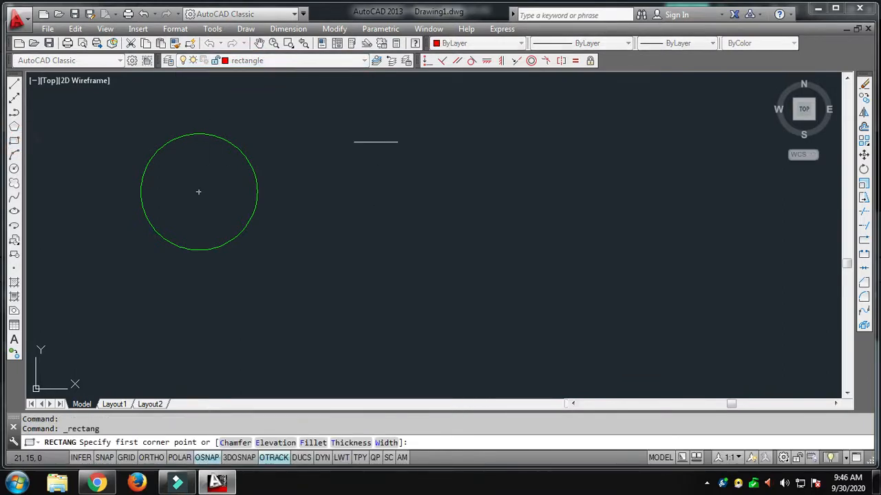
click(377, 142)
click(500, 231)
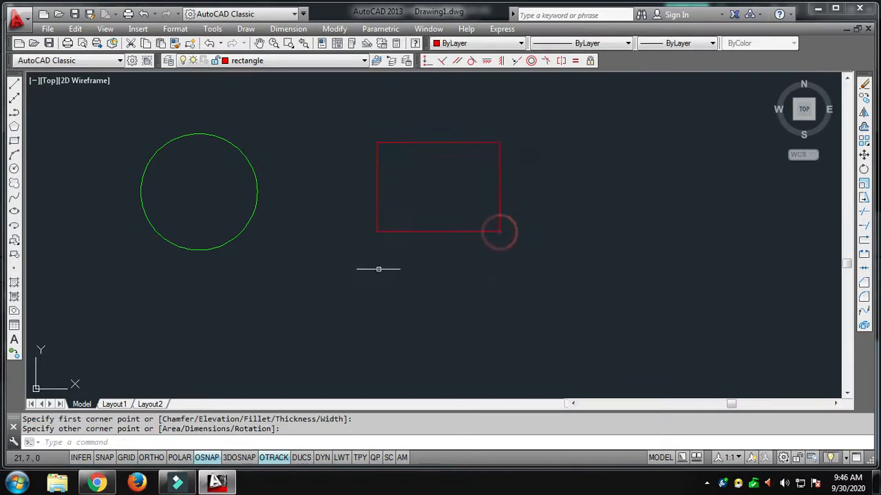
Step: Make the arc layer current and draw a three-point arc bulging upward beside the rectangle
click(278, 62)
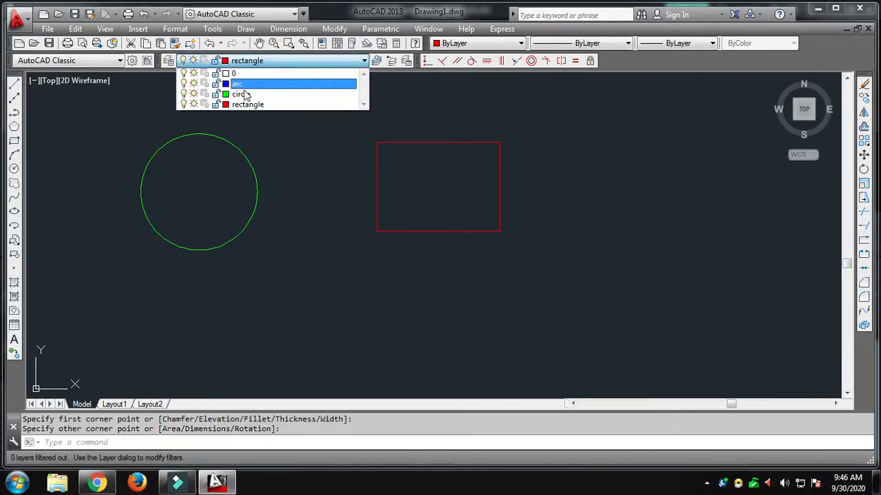
click(243, 84)
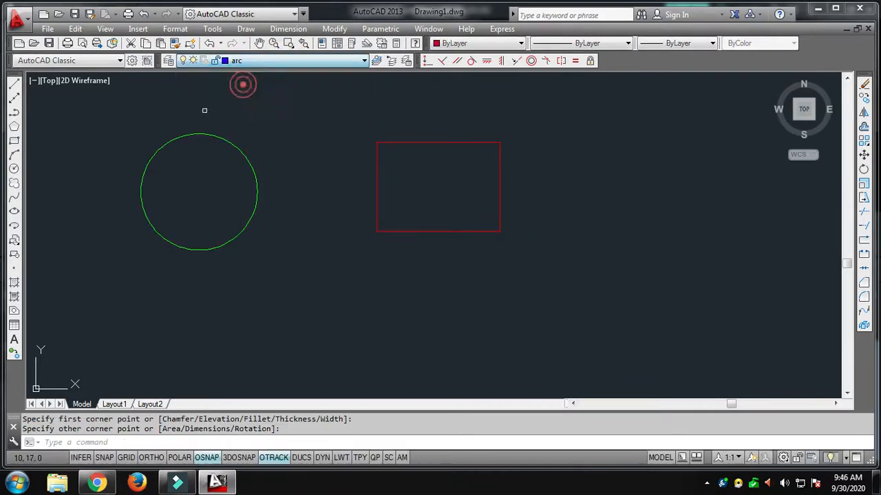
click(14, 155)
click(567, 220)
click(644, 183)
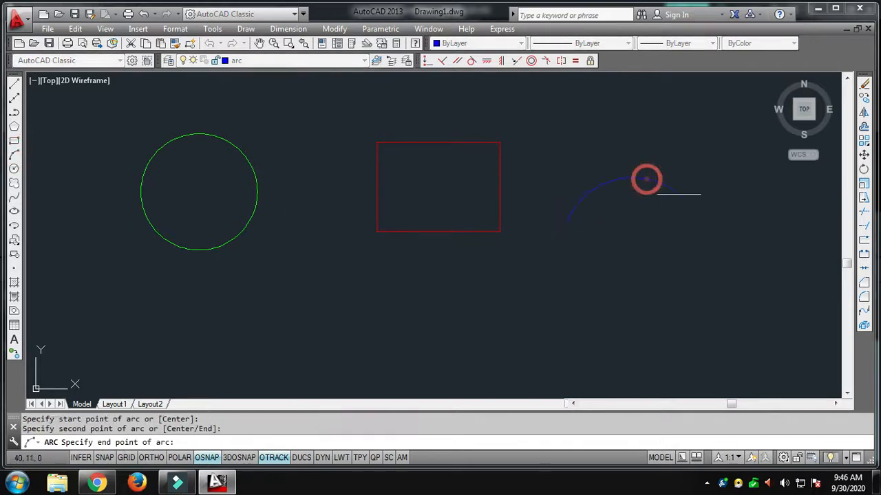
key(Escape)
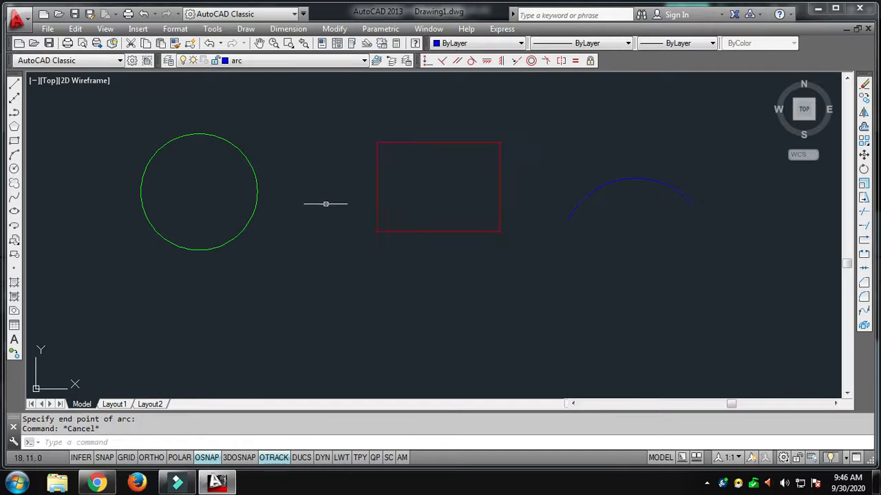
Step: Select the circle to identify its layer and turn off the circle layer
click(260, 61)
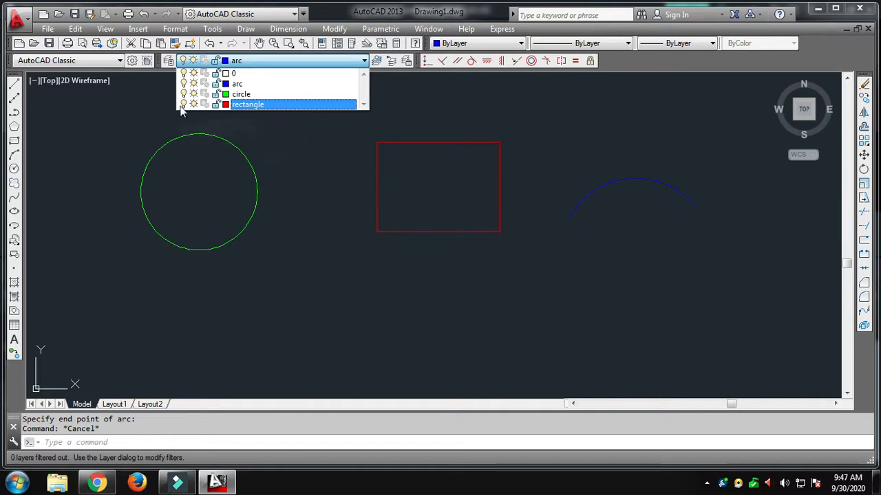
click(161, 134)
click(165, 142)
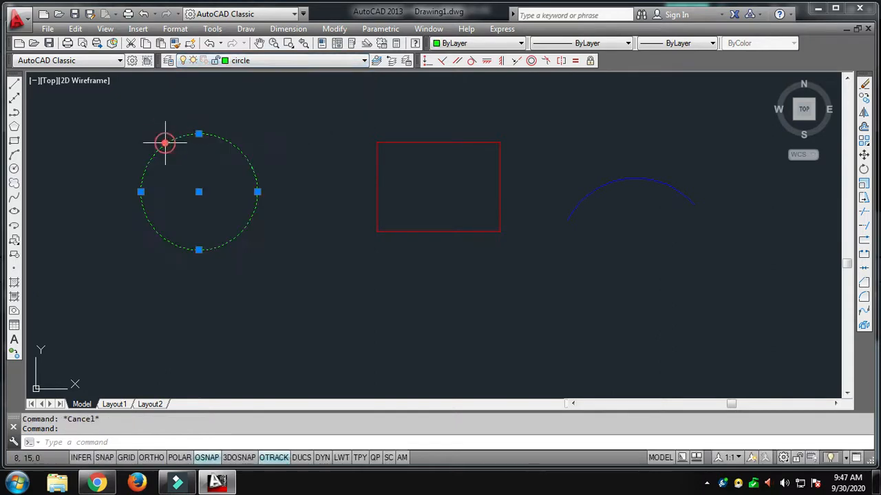
click(257, 62)
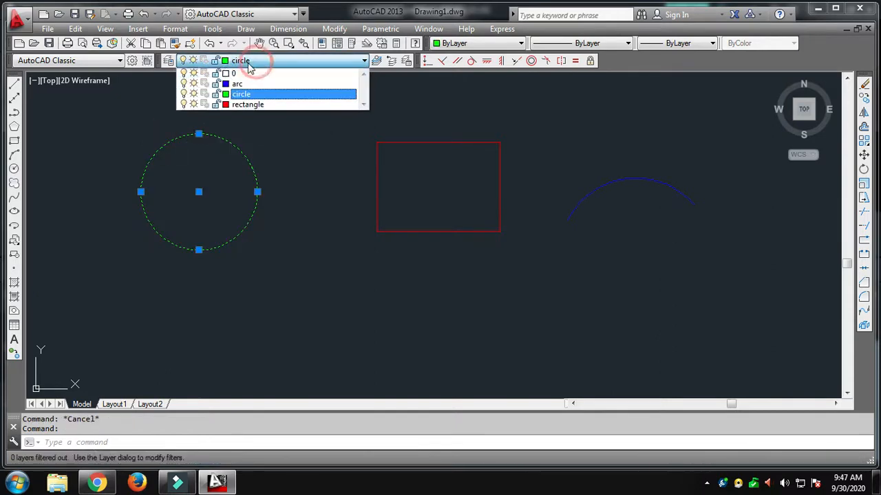
click(141, 111)
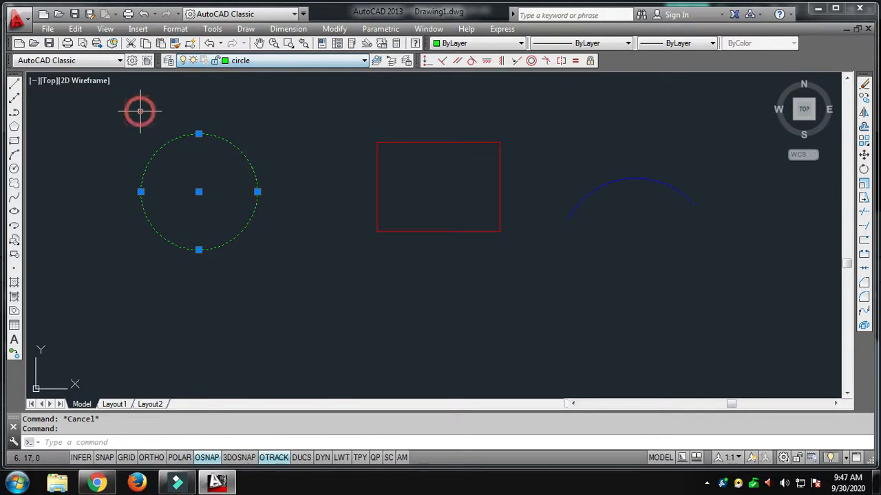
click(184, 62)
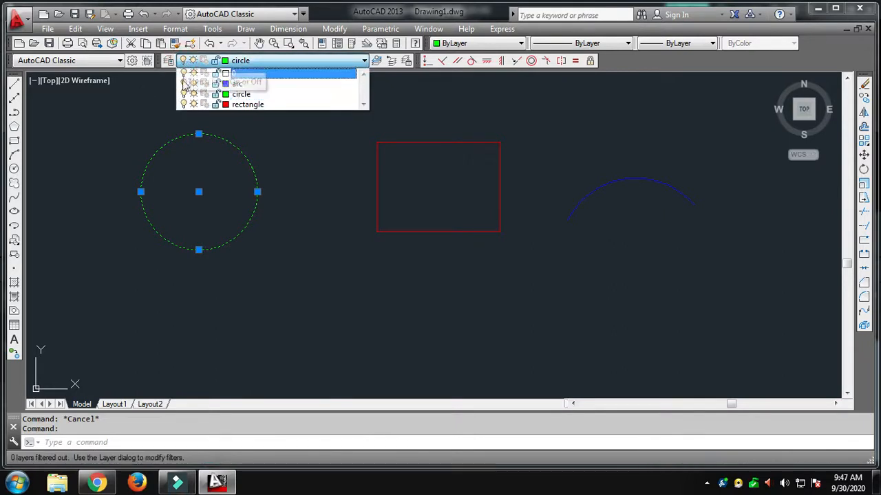
click(184, 94)
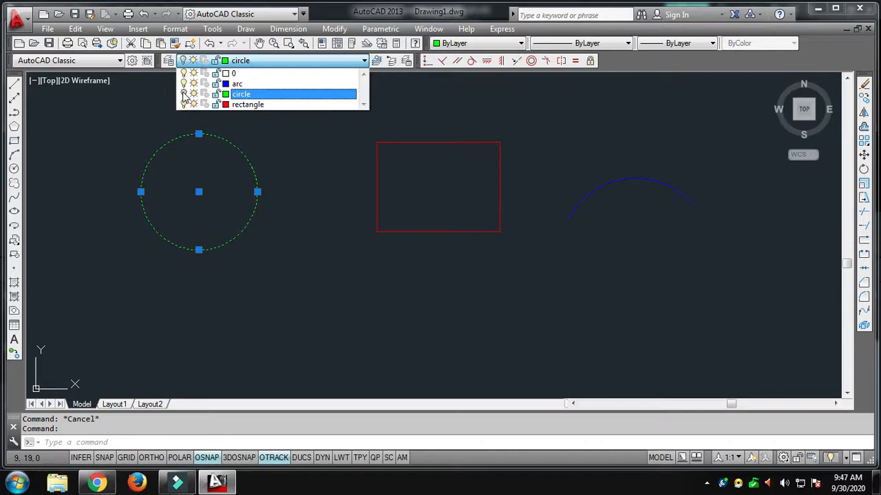
click(287, 172)
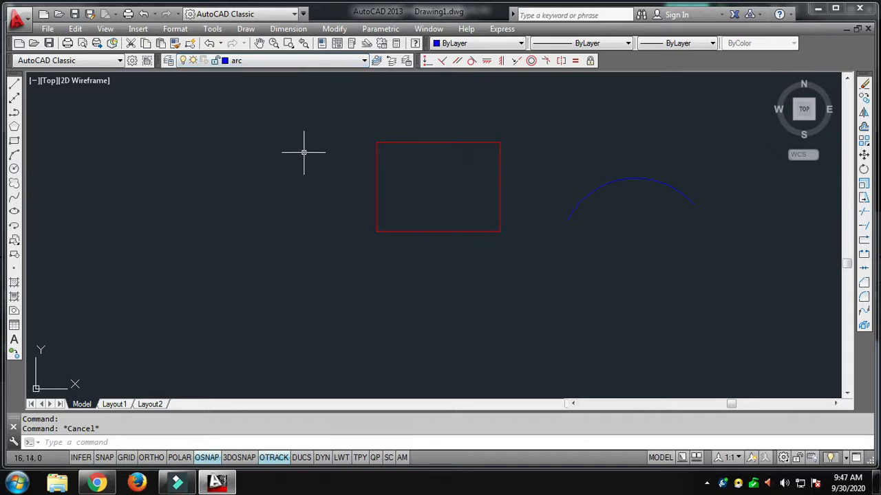
Step: Turn the circle layer back on
click(284, 64)
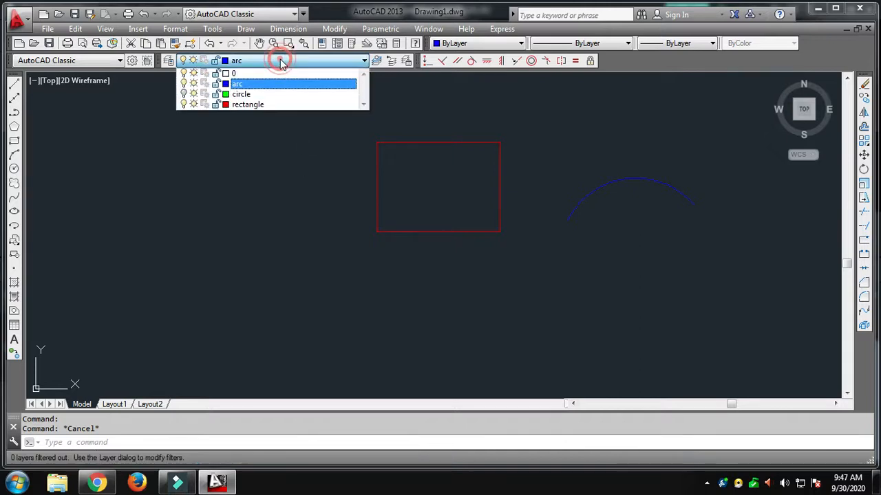
click(184, 93)
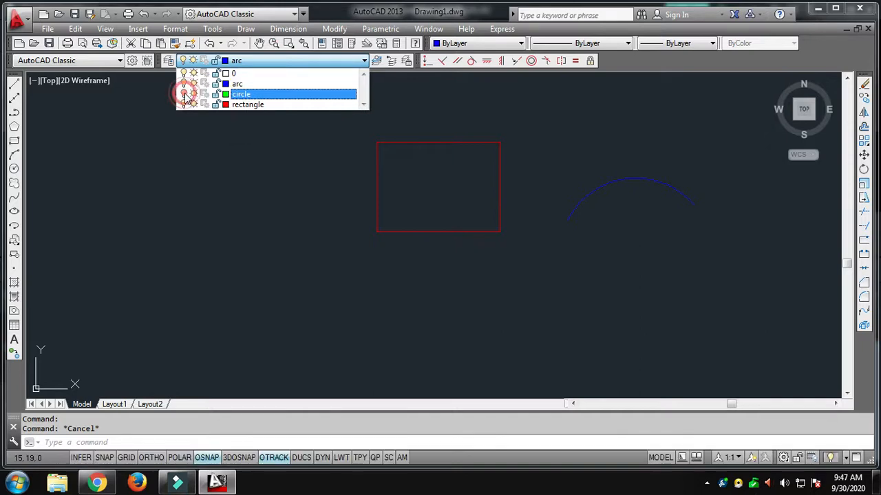
click(306, 151)
Step: Select the rectangle to identify its layer and turn off the rectangle layer
click(265, 62)
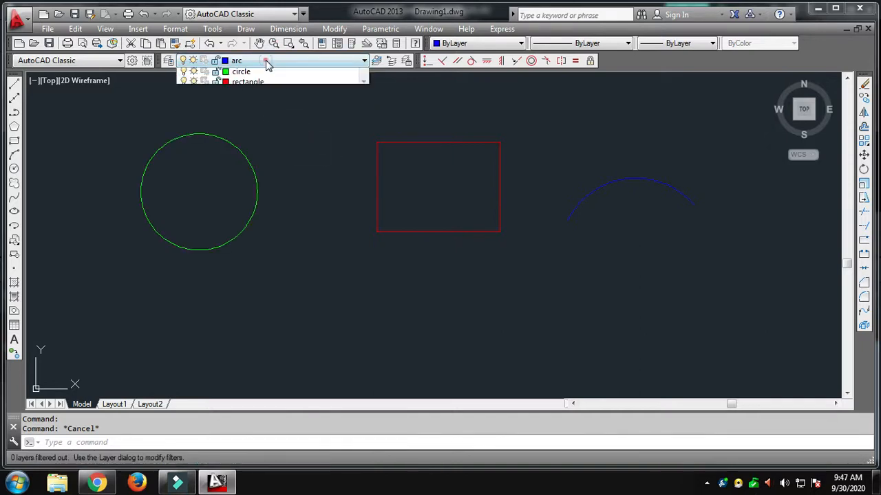
click(330, 158)
click(378, 145)
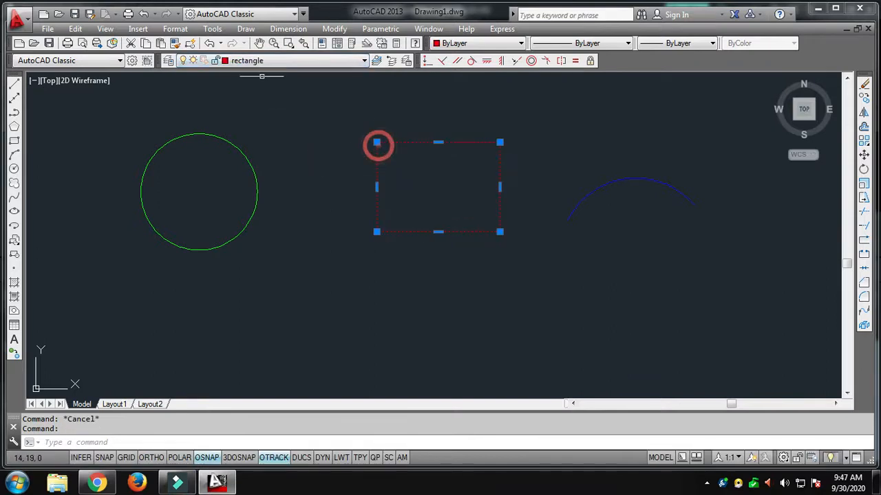
click(265, 61)
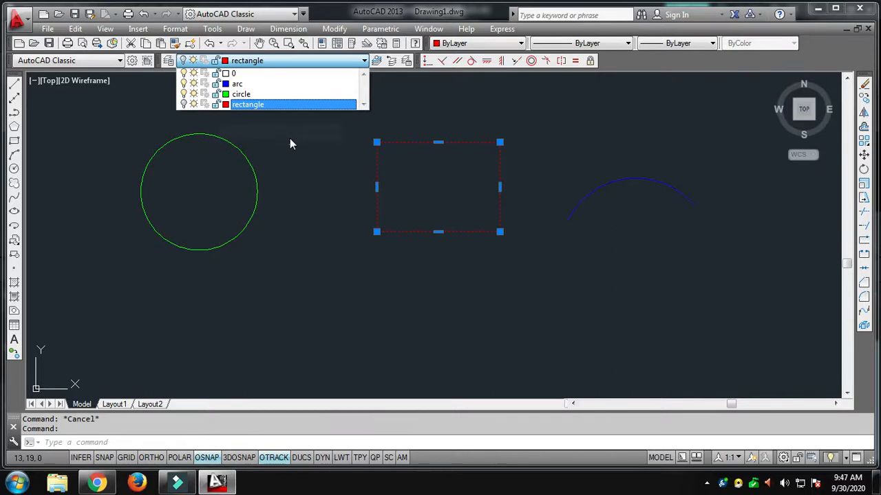
click(305, 280)
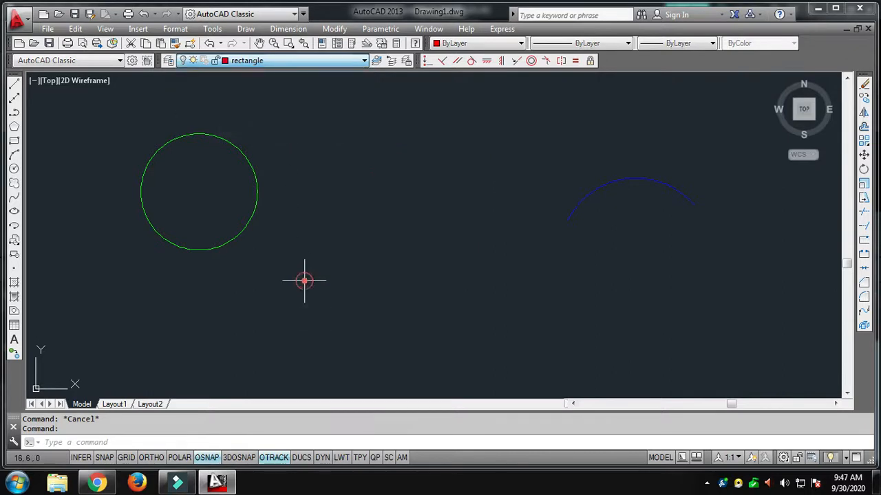
Step: Turn the rectangle layer back on
click(254, 62)
click(184, 104)
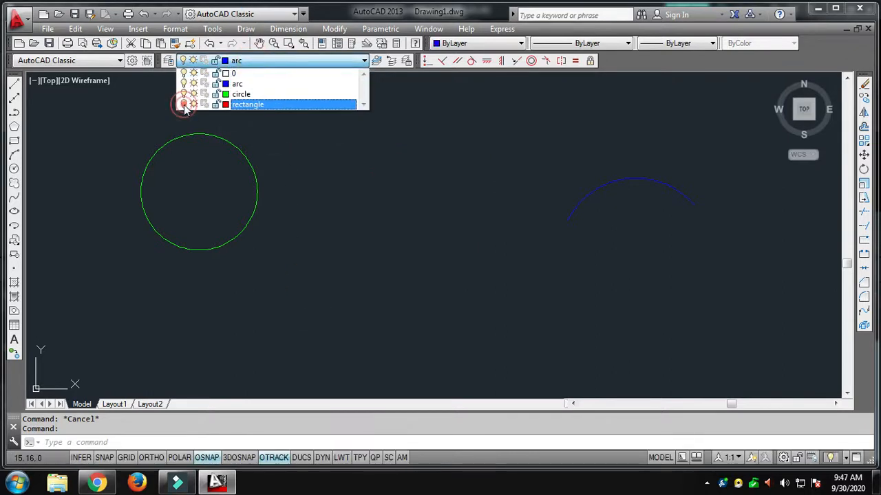
click(308, 220)
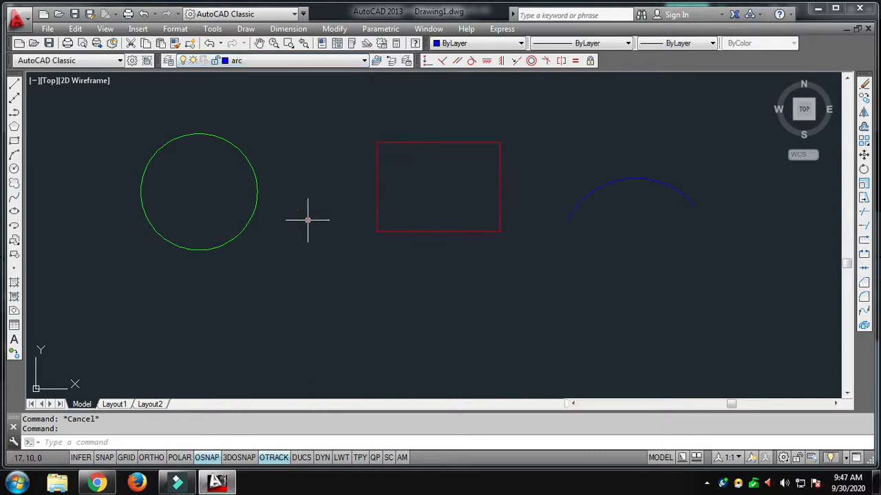
Step: Freeze the circle layer and try to window-select the area where the circle was drawn
click(249, 61)
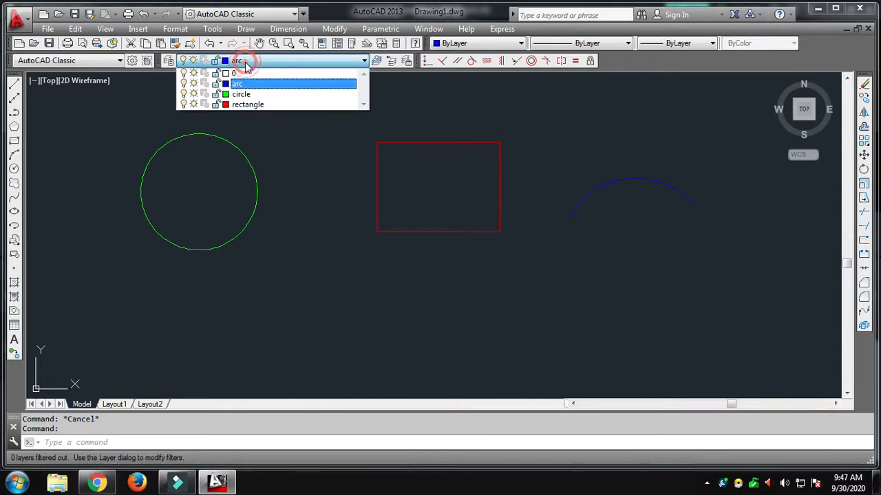
click(194, 100)
click(289, 184)
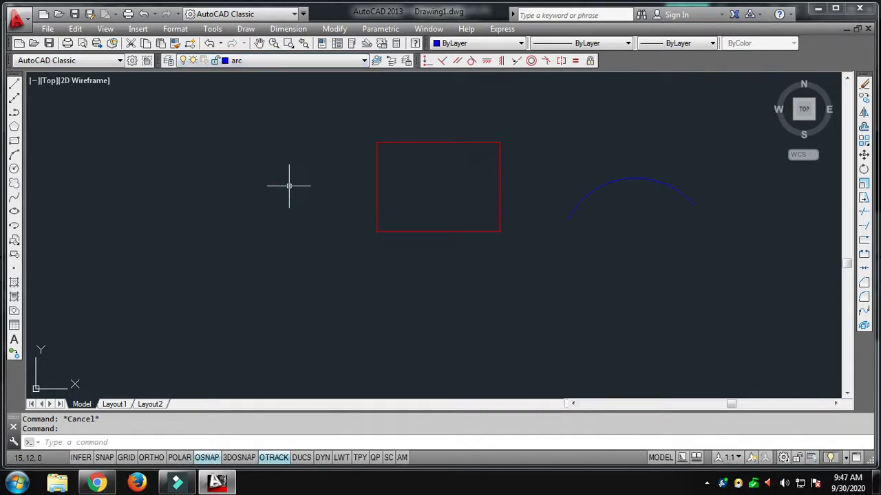
click(233, 178)
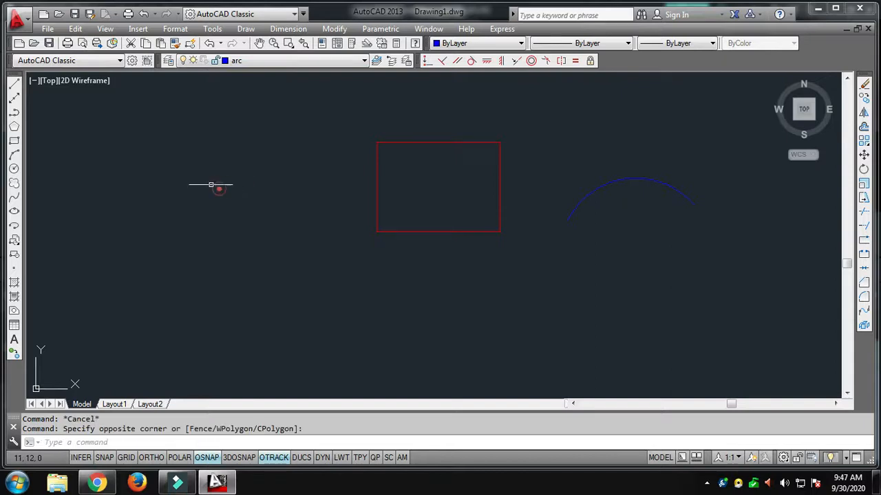
click(293, 302)
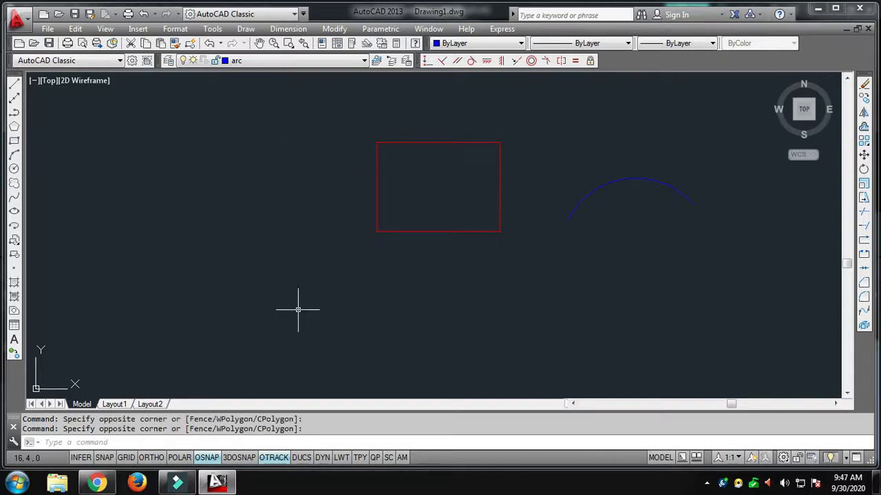
Step: Thaw the circle layer and lock it
click(253, 61)
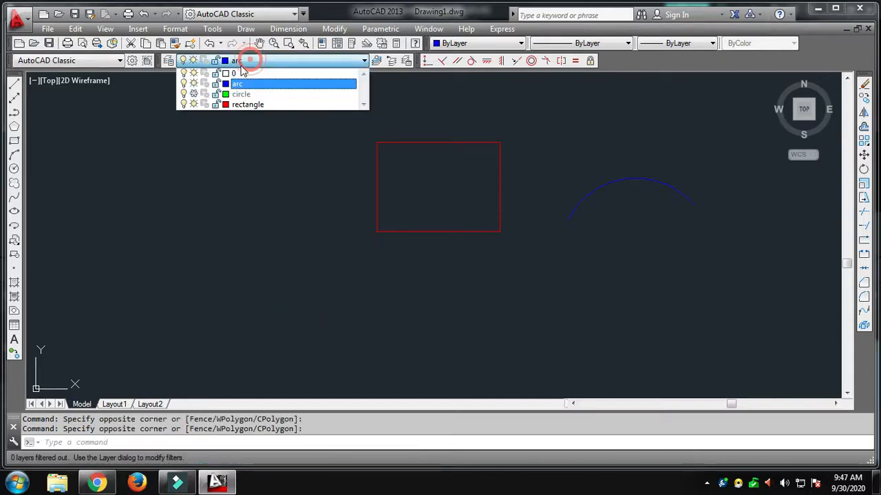
click(309, 268)
click(240, 62)
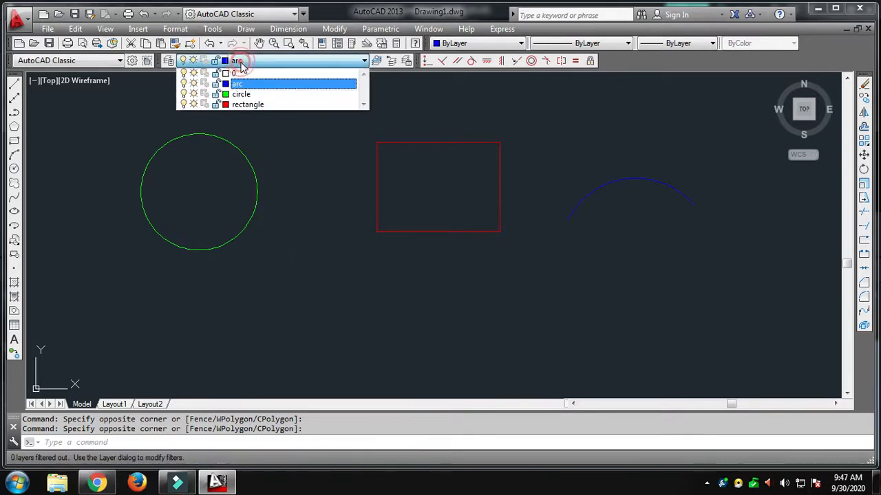
click(216, 95)
click(273, 199)
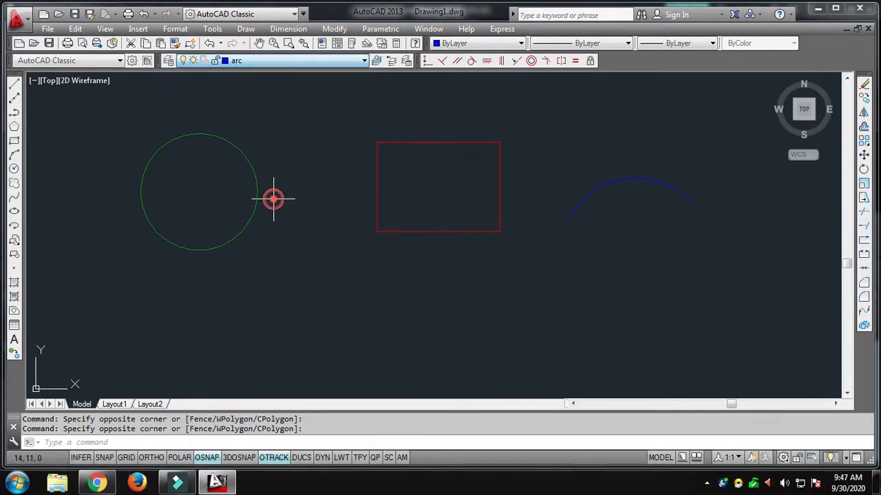
key(Escape)
Step: Select the locked circle and the rectangle in turn, and check the lock states of their layers
click(255, 186)
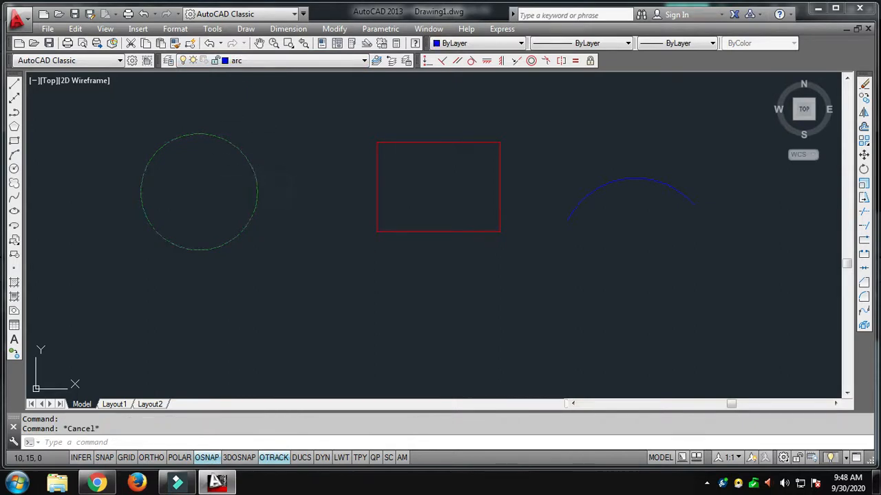
click(414, 141)
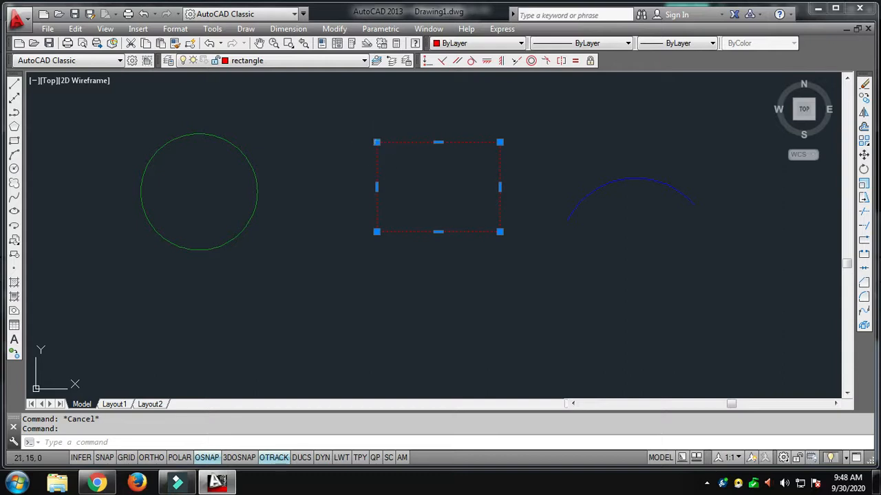
mouse_move(376, 142)
click(270, 135)
key(Escape)
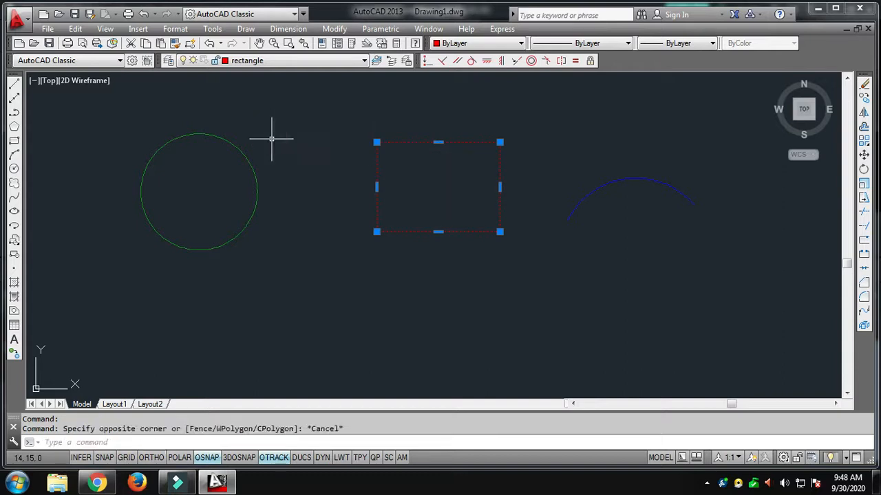
click(262, 61)
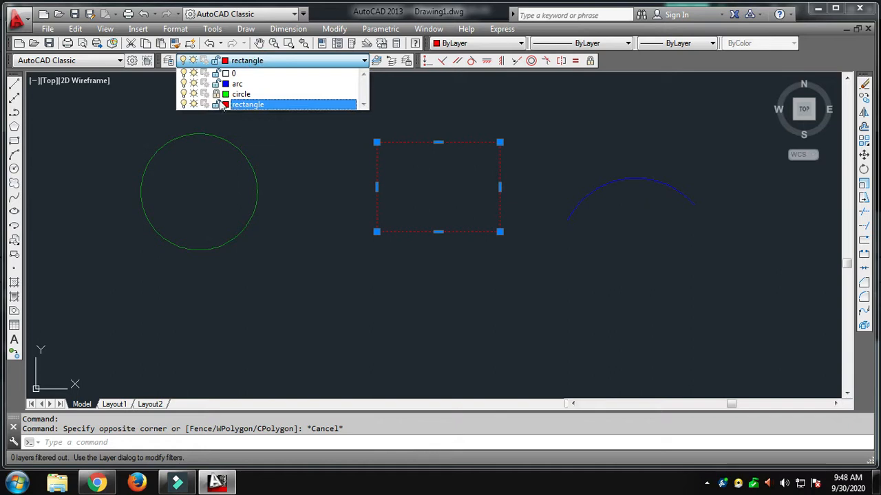
click(228, 147)
Step: Select the circle and the rectangle again to compare how objects on locked and unlocked layers respond, clearing the selection each time
click(226, 140)
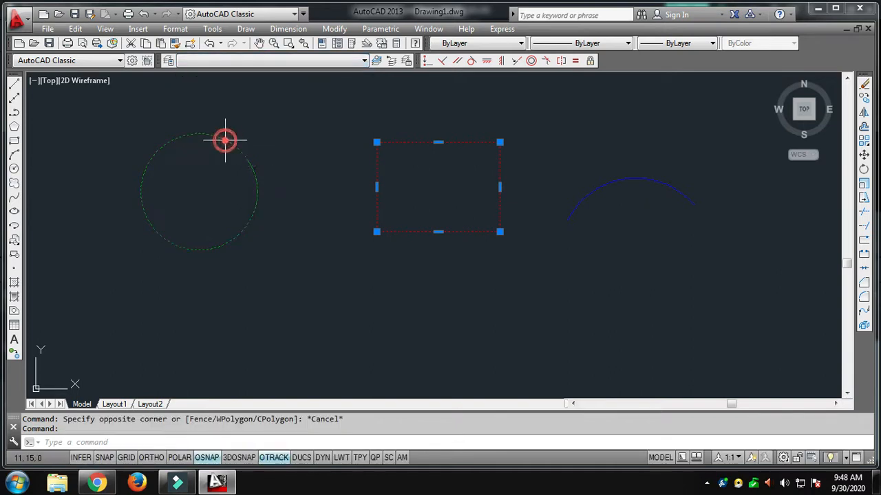
click(250, 181)
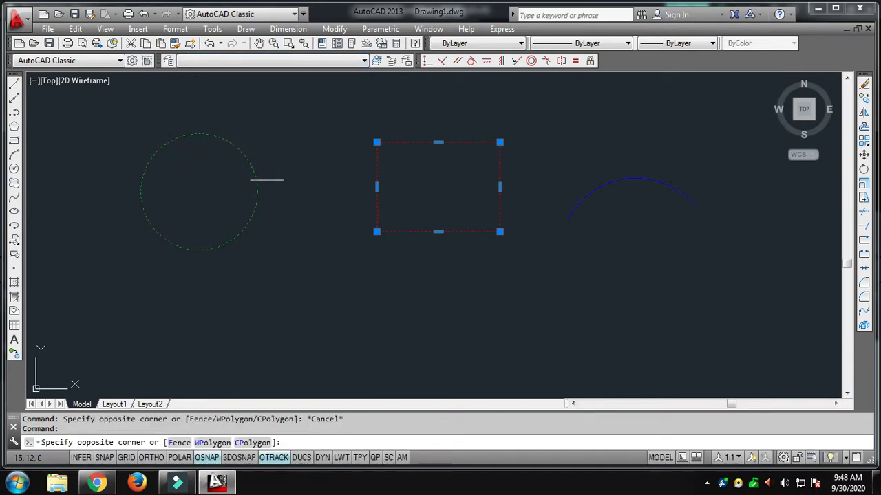
key(Escape)
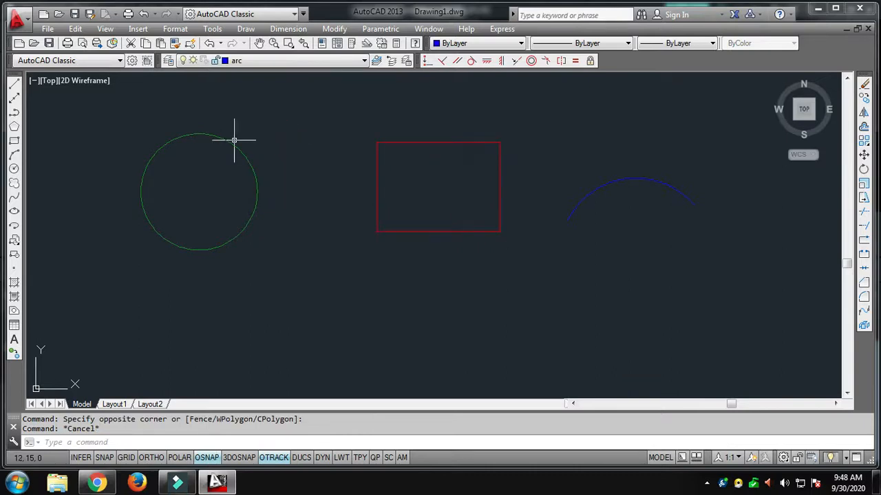
click(231, 145)
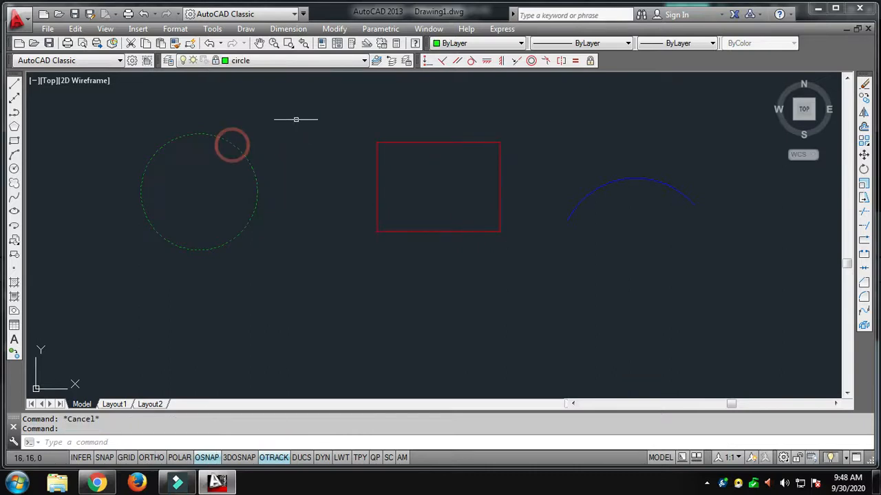
click(399, 142)
key(Escape)
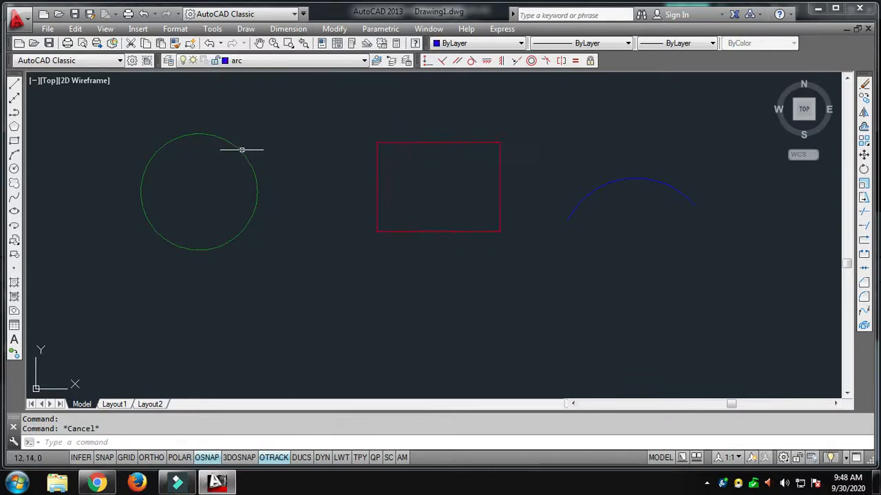
Step: Select the circle once more and unlock the circle layer
click(241, 150)
click(261, 60)
click(214, 96)
click(297, 185)
key(Escape)
scroll(337, 190, down, 2)
middle_drag(502, 280, 435, 280)
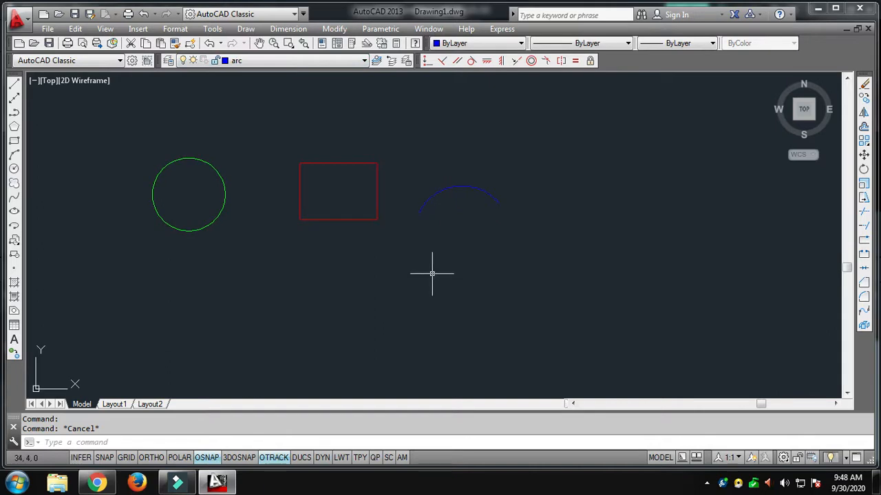
click(264, 60)
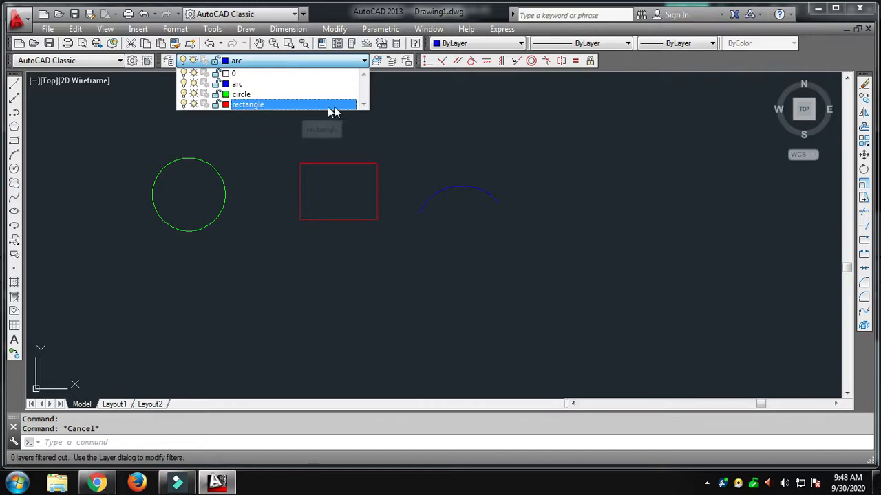
click(397, 115)
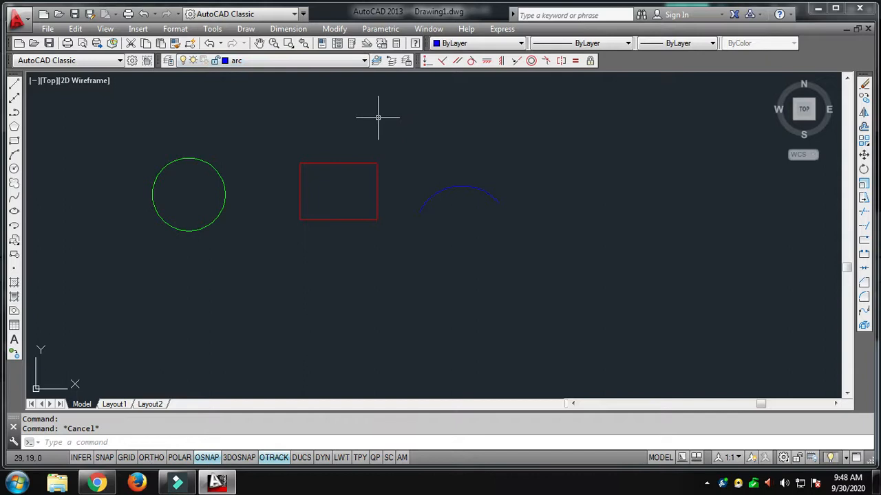